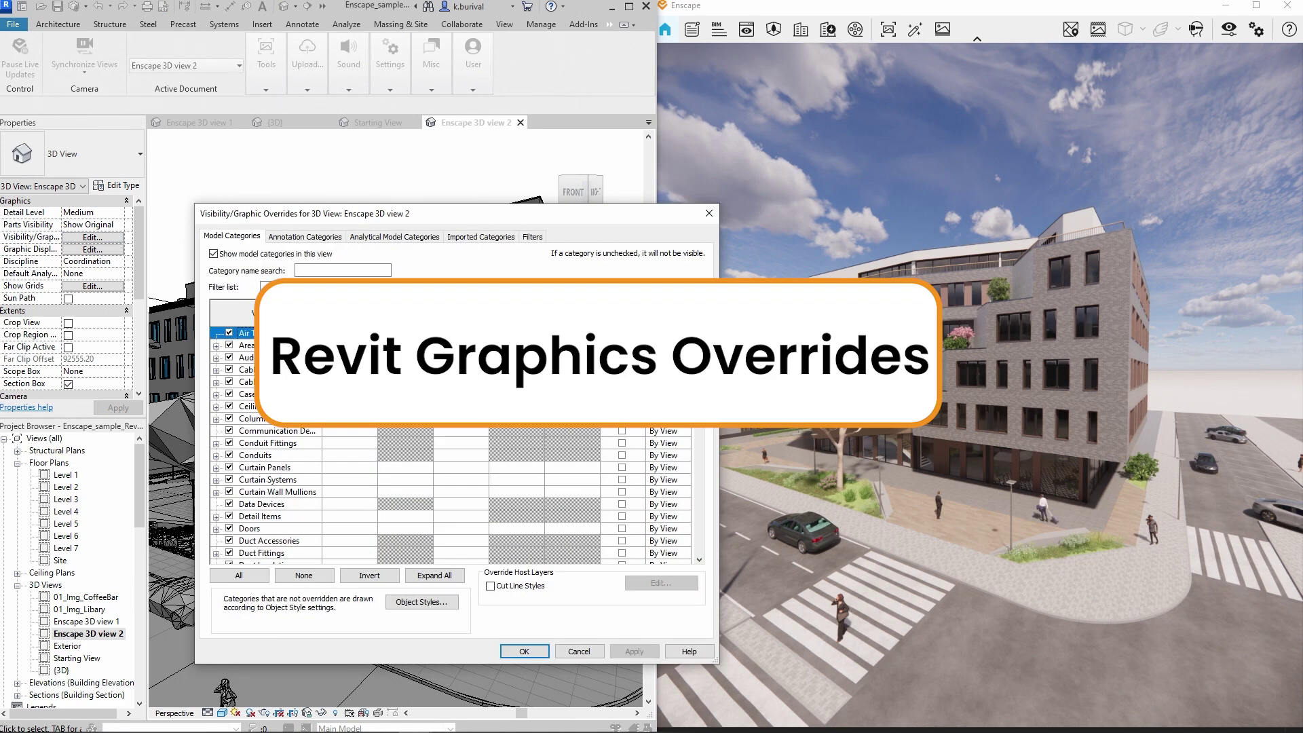
Step: Override the Walls surface pattern with a solid green foreground fill in Enscape 3D view 2
{"action": "scroll", "coordinate": [702, 539], "scroll_direction": "down", "scroll_amount": 5}
{"action": "scroll", "coordinate": [703, 539], "scroll_direction": "down", "scroll_amount": 5}
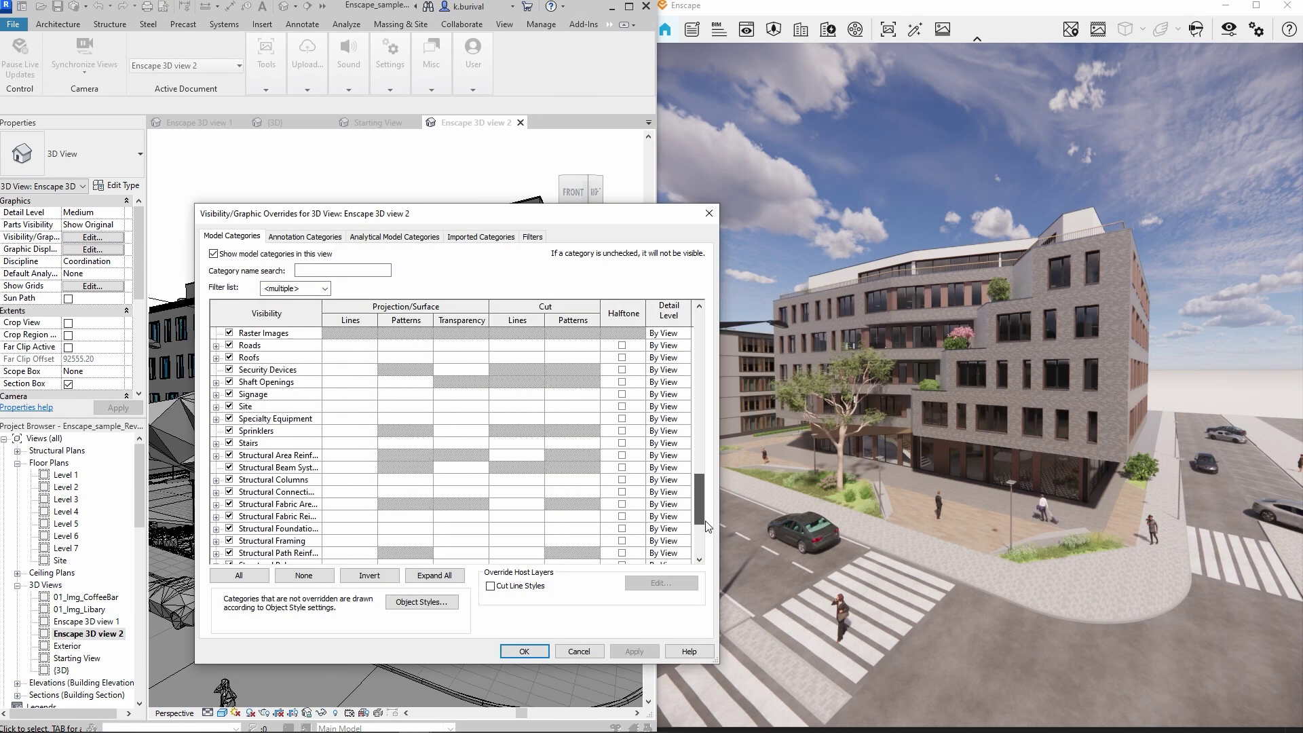
{"action": "scroll", "coordinate": [703, 538], "scroll_direction": "down", "scroll_amount": 5}
{"action": "left_click_drag", "start_coordinate": [702, 538], "coordinate": [697, 556]}
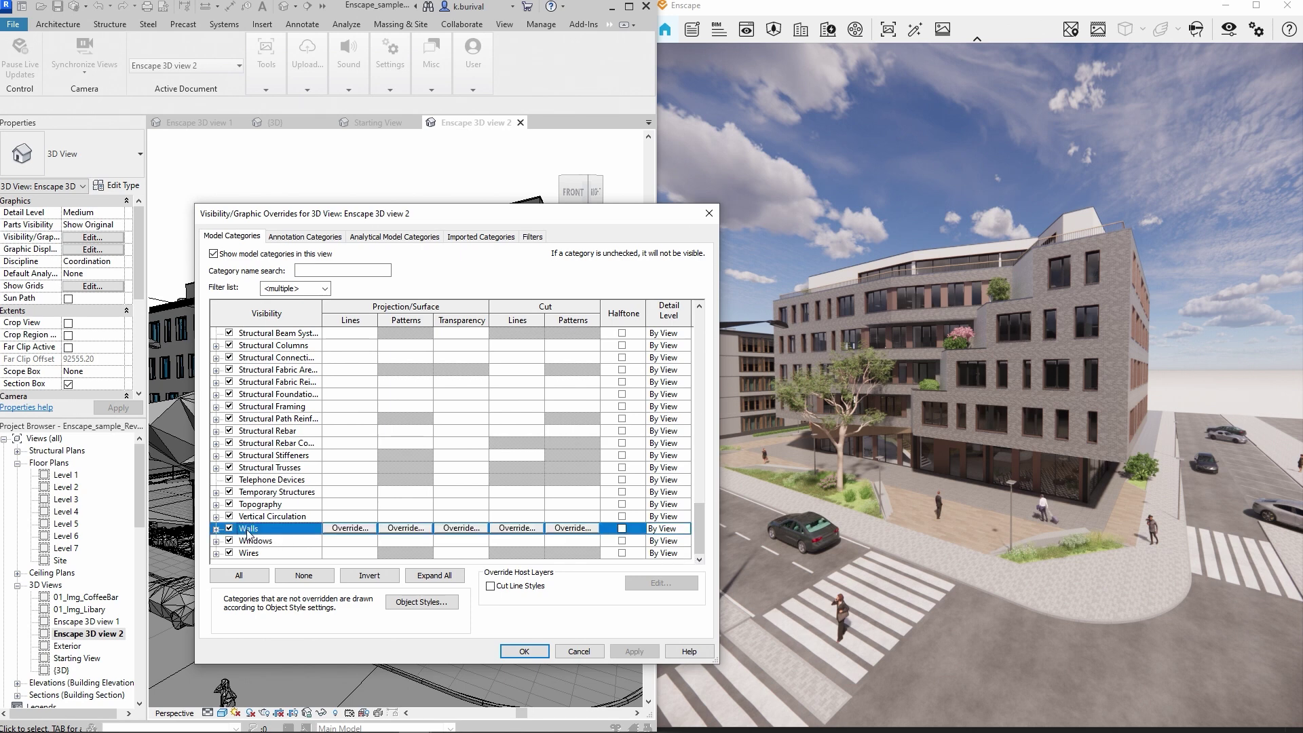
{"action": "left_click", "coordinate": [413, 532]}
{"action": "left_click", "coordinate": [572, 292]}
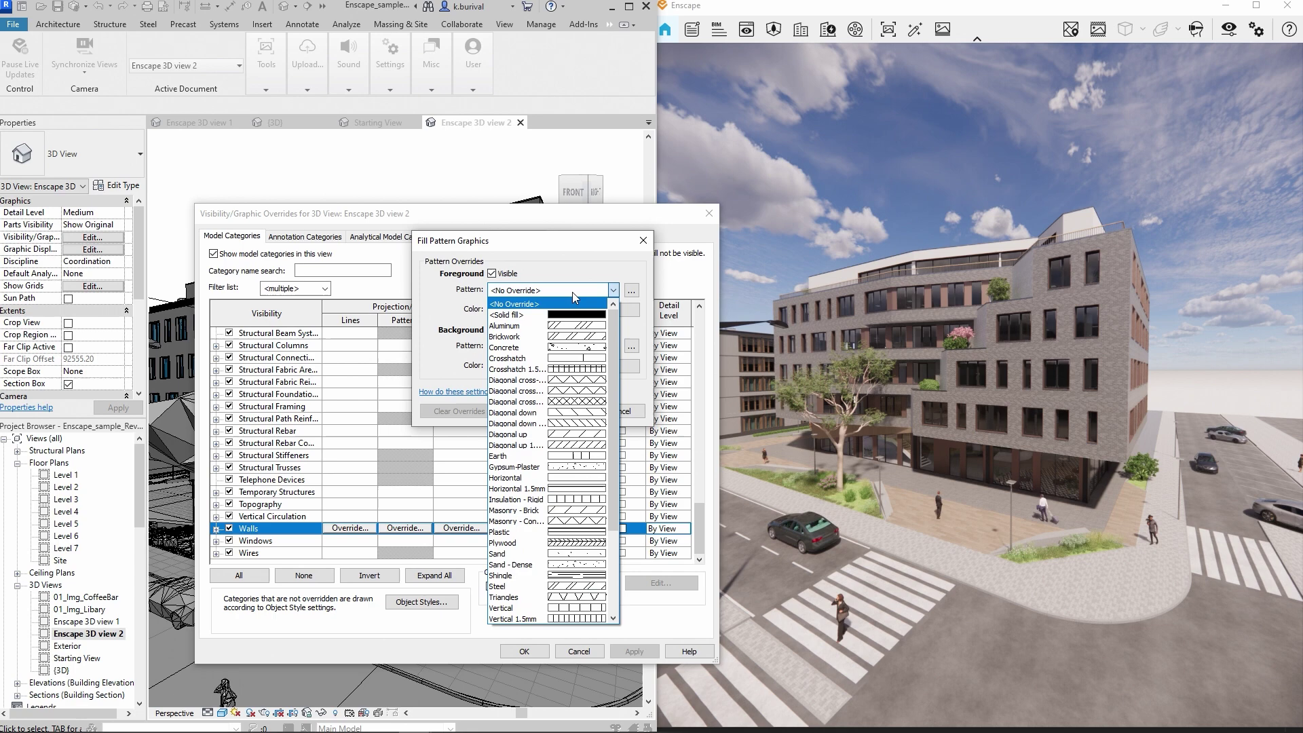
{"action": "left_click", "coordinate": [558, 312]}
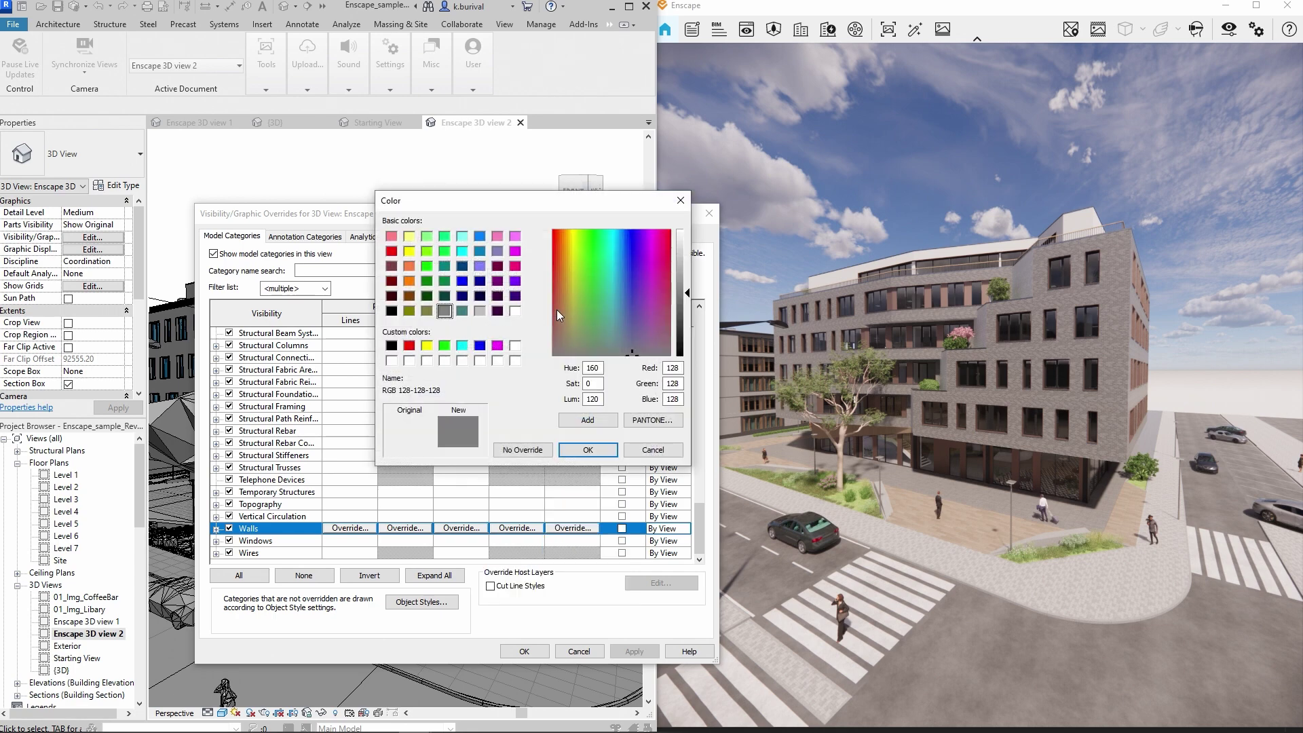
{"action": "left_click", "coordinate": [598, 272]}
{"action": "left_click", "coordinate": [582, 445]}
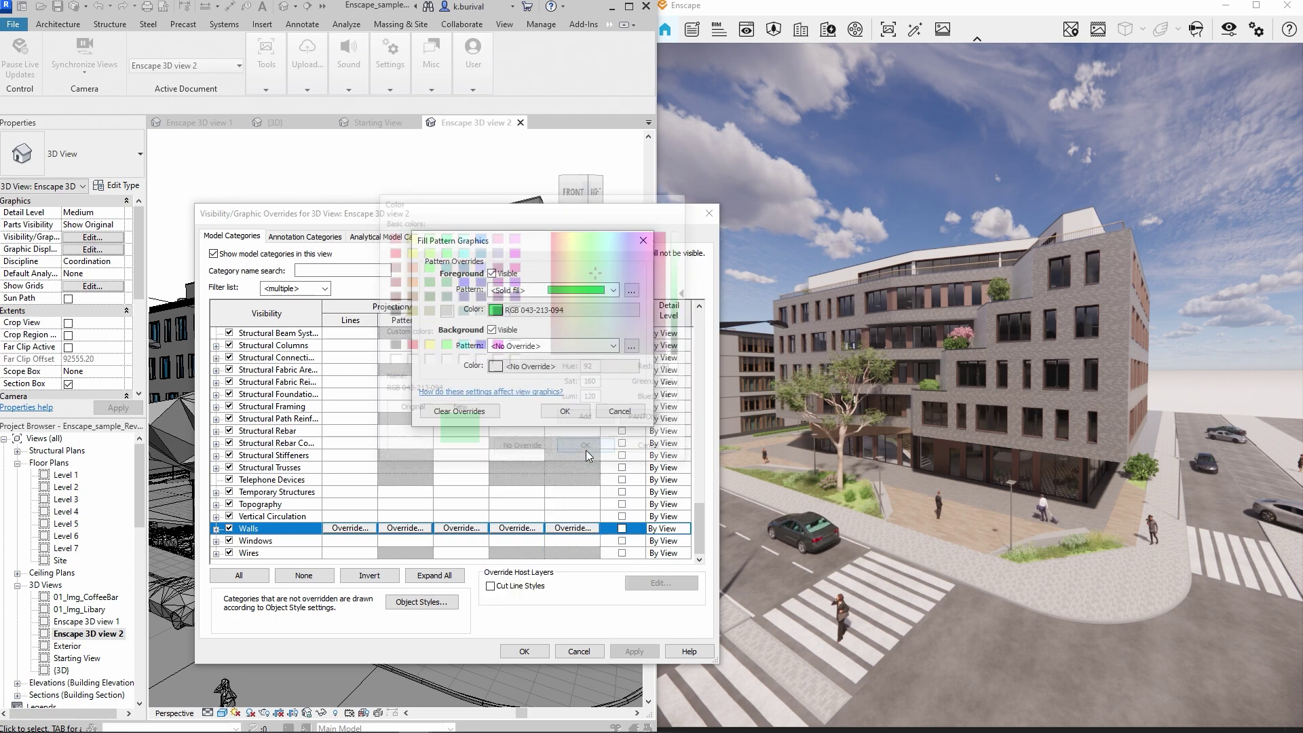
{"action": "left_click", "coordinate": [565, 411]}
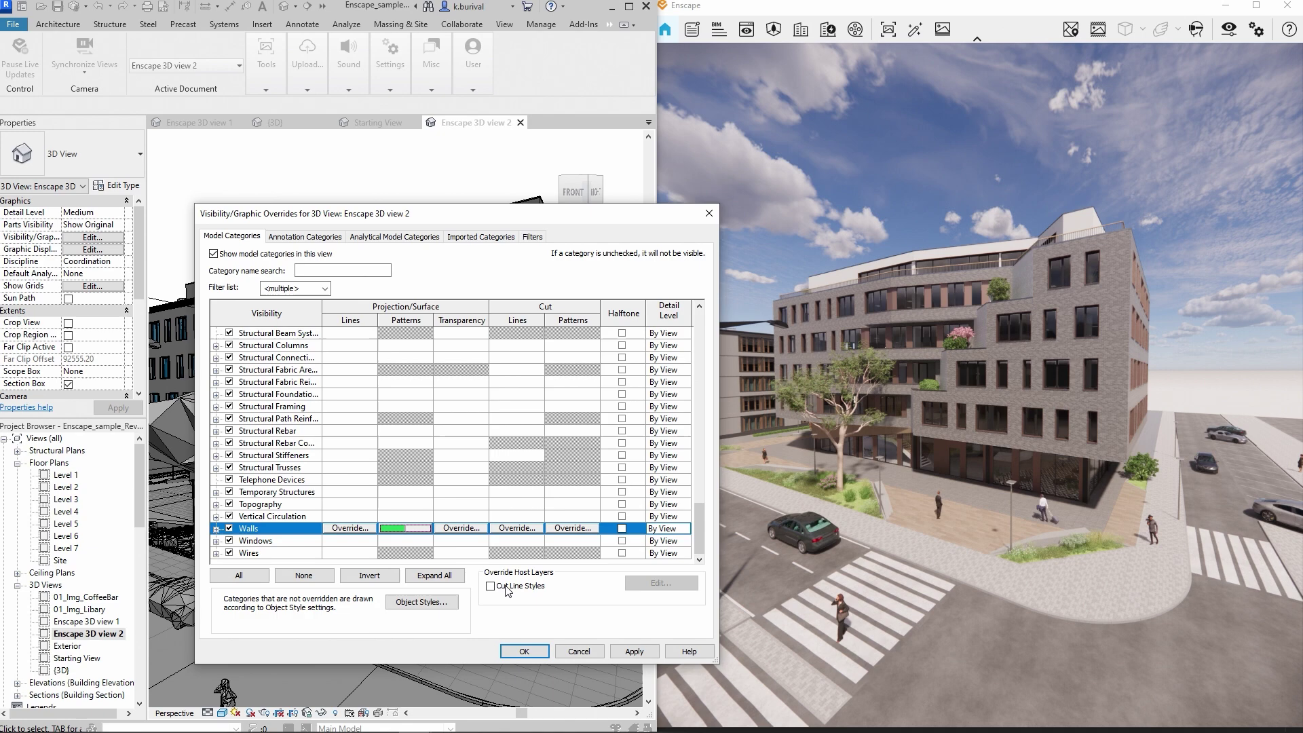
{"action": "left_click", "coordinate": [517, 651]}
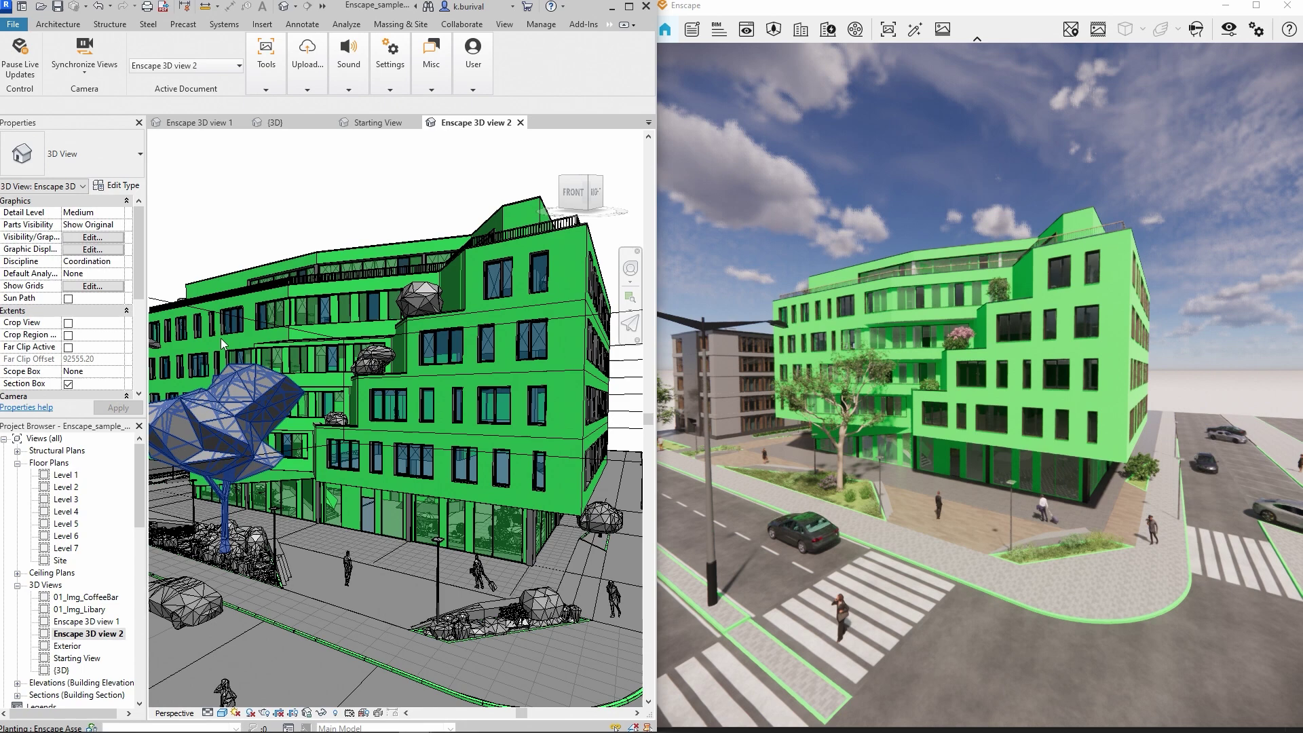
Step: Set the Walls surface transparency override to 60% in Visibility/Graphics
{"action": "left_click", "coordinate": [96, 239]}
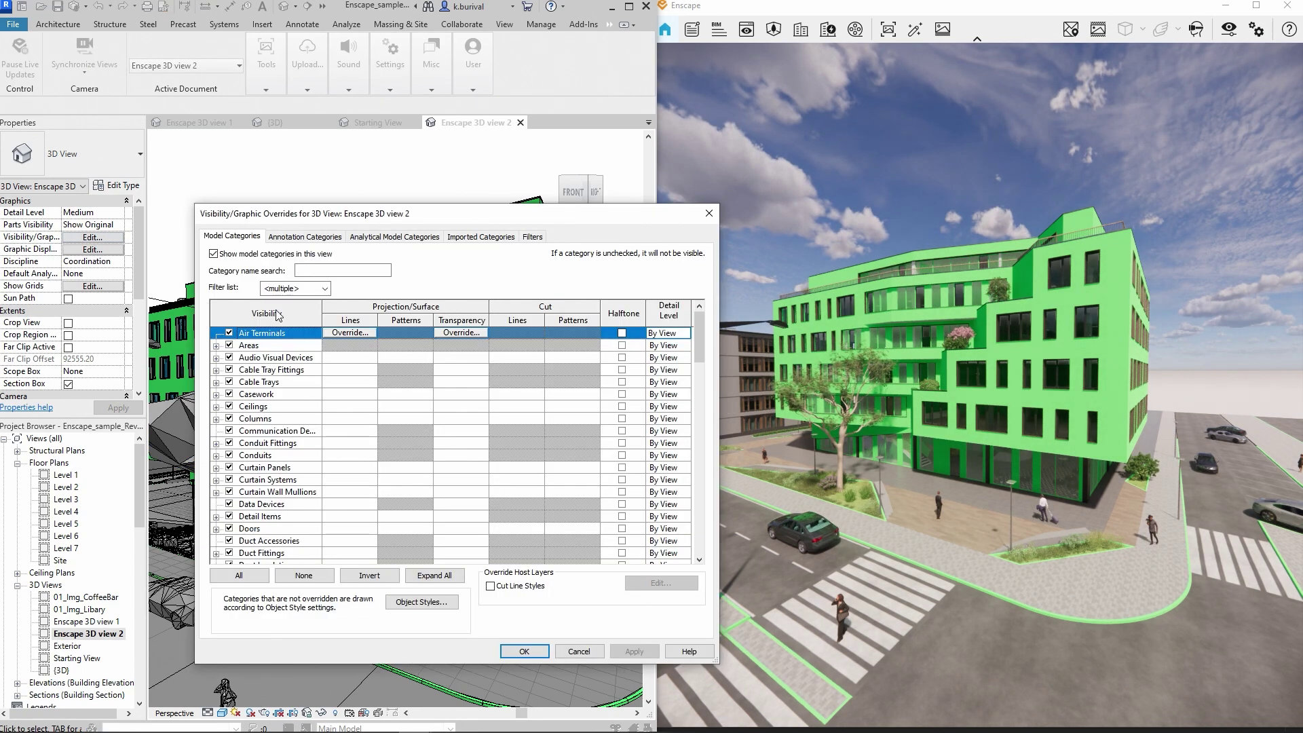
{"action": "left_click_drag", "start_coordinate": [695, 347], "coordinate": [665, 552]}
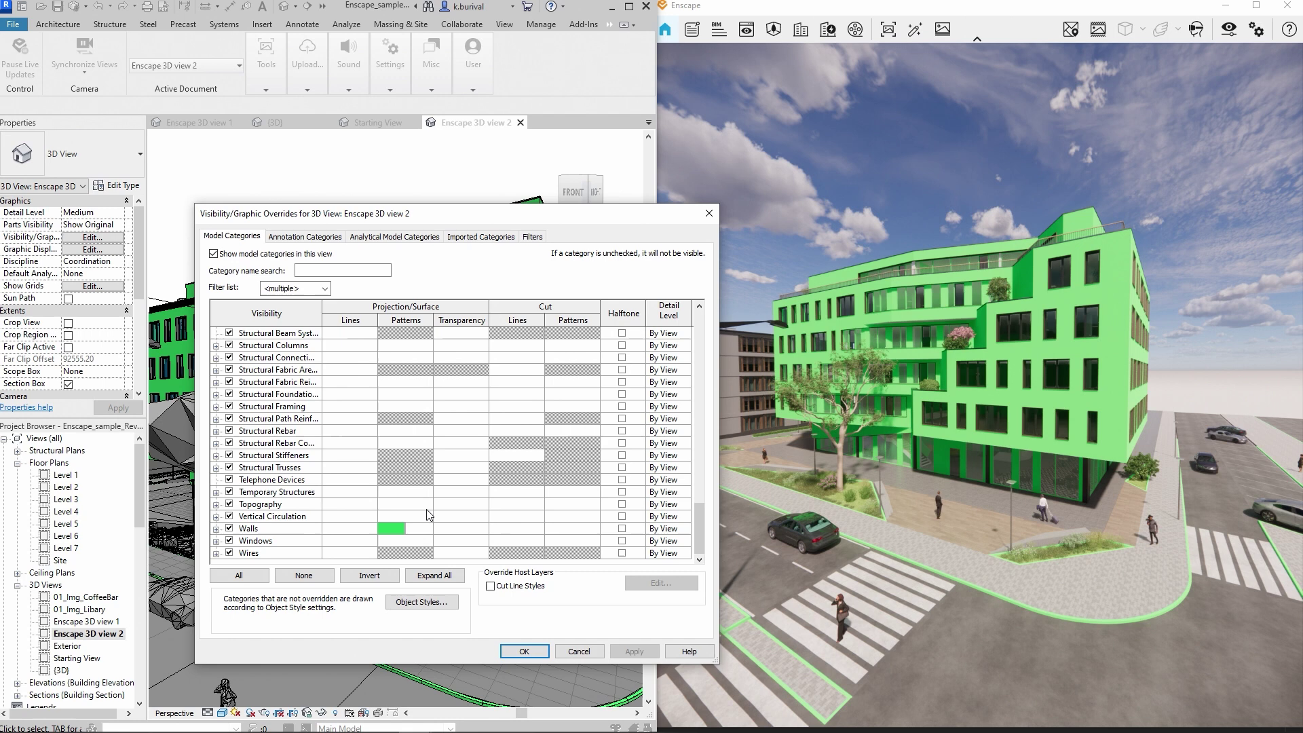
{"action": "left_click", "coordinate": [452, 530]}
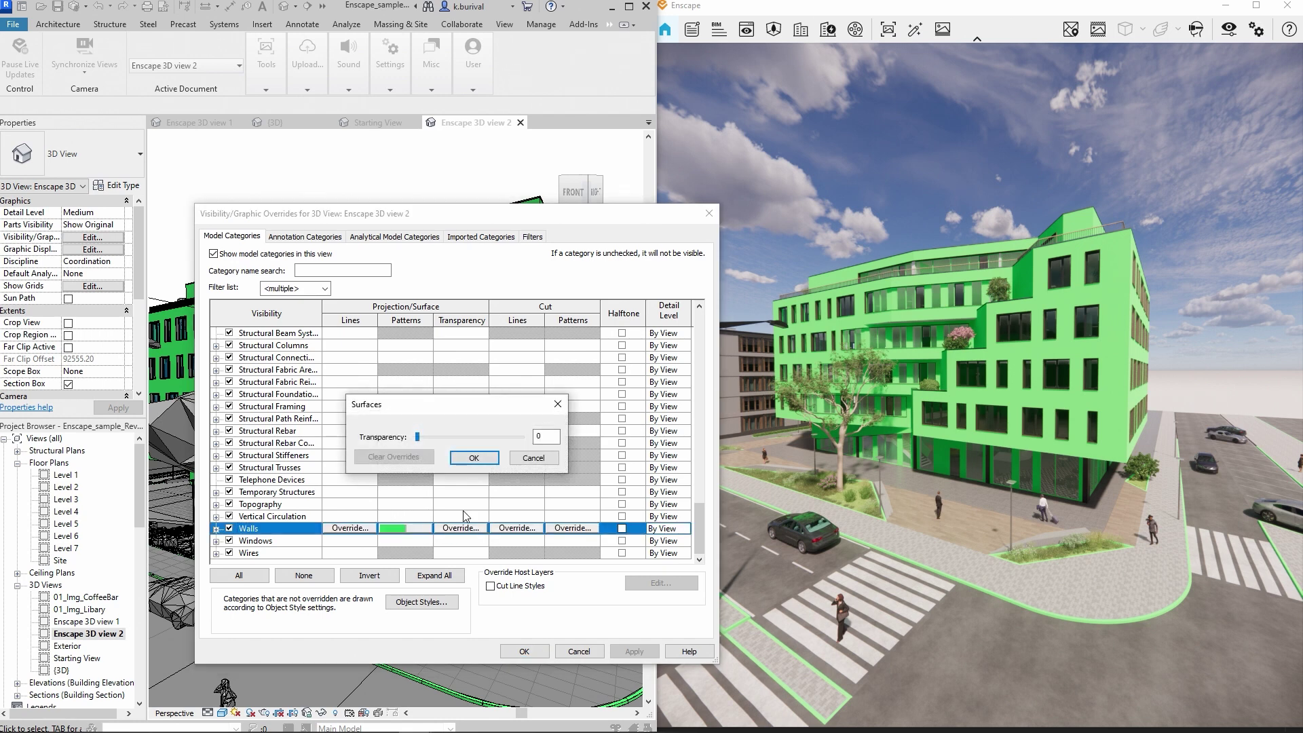
{"action": "left_click_drag", "start_coordinate": [420, 437], "coordinate": [481, 439]}
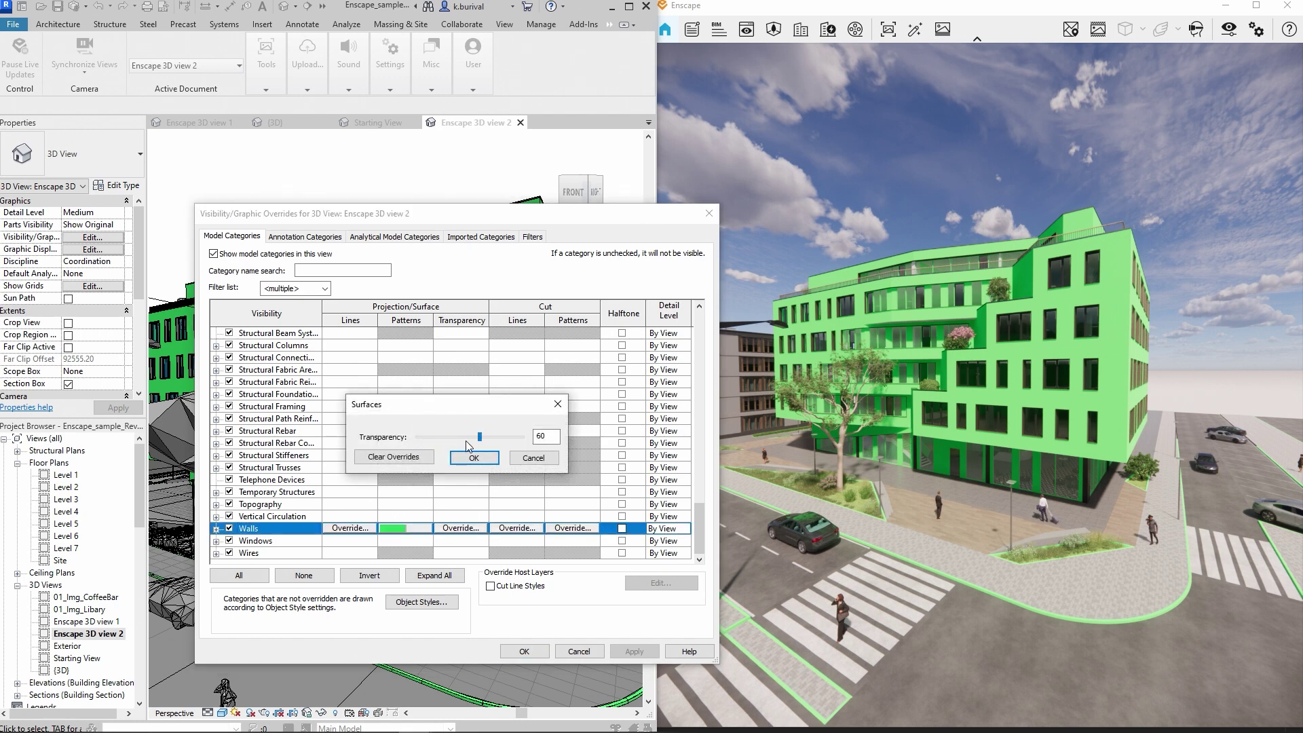
{"action": "left_click", "coordinate": [475, 458]}
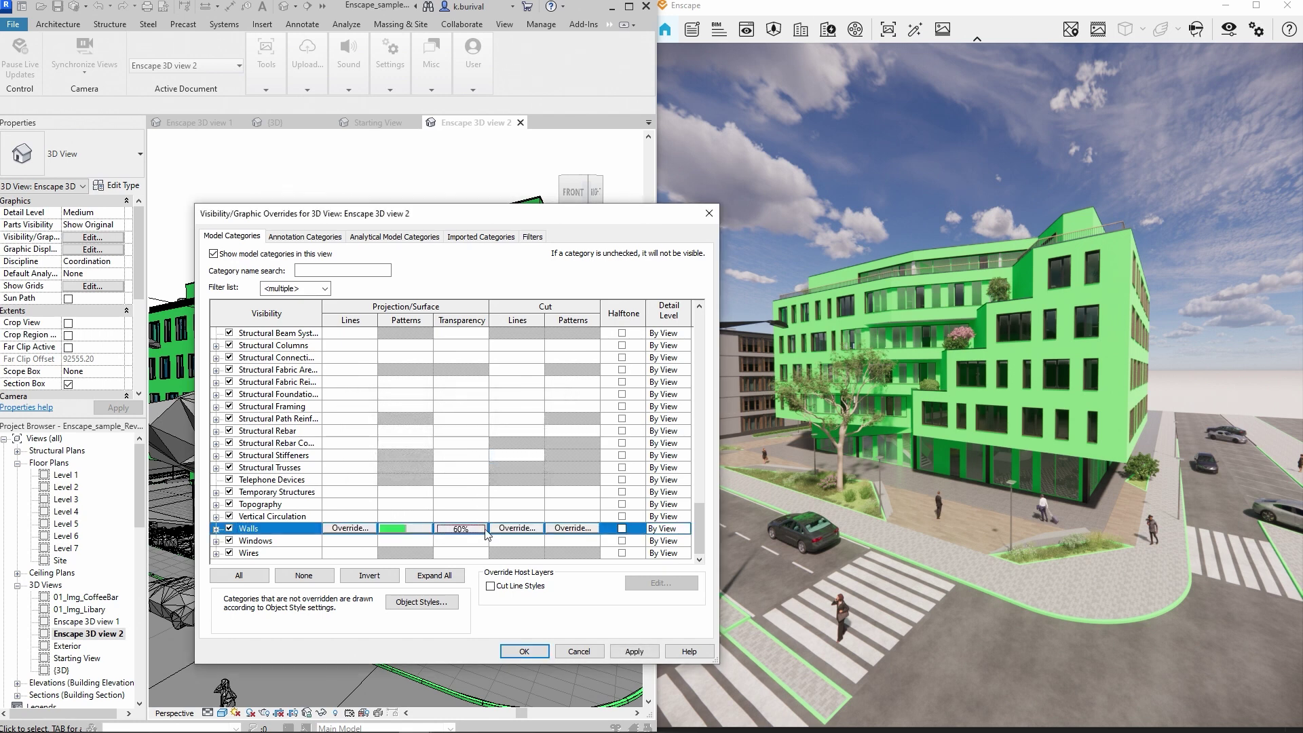
{"action": "left_click", "coordinate": [525, 651]}
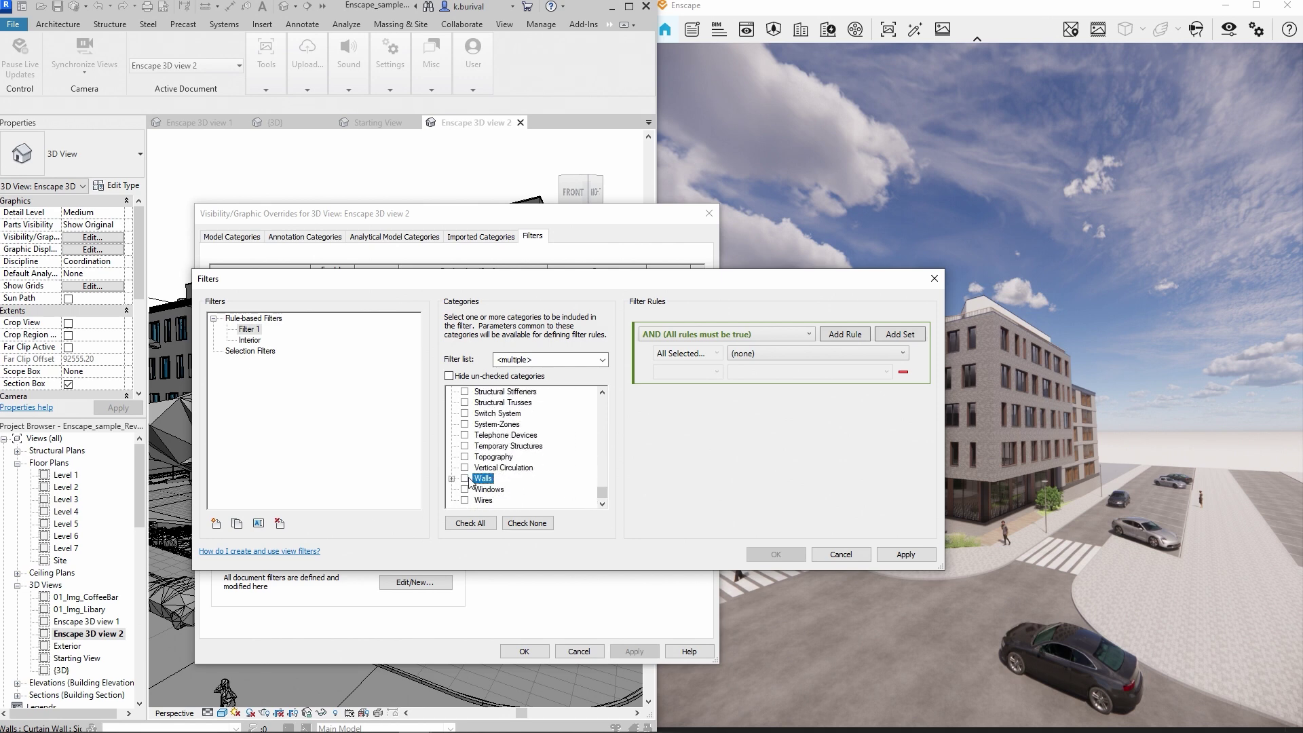
Step: Pick a filter-rule parameter for Filter 1 targeting the Walls category
{"action": "left_click", "coordinate": [752, 355]}
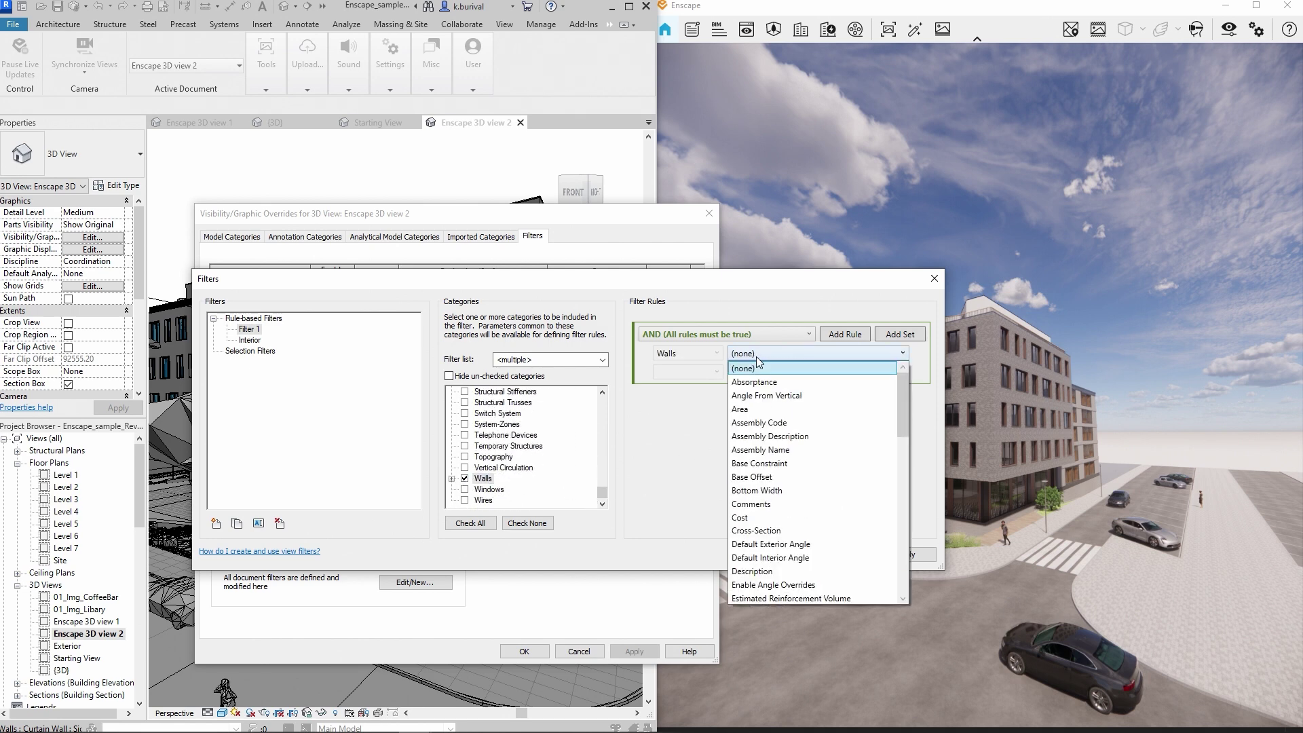
{"action": "scroll", "coordinate": [763, 404], "scroll_direction": "down", "scroll_amount": 3}
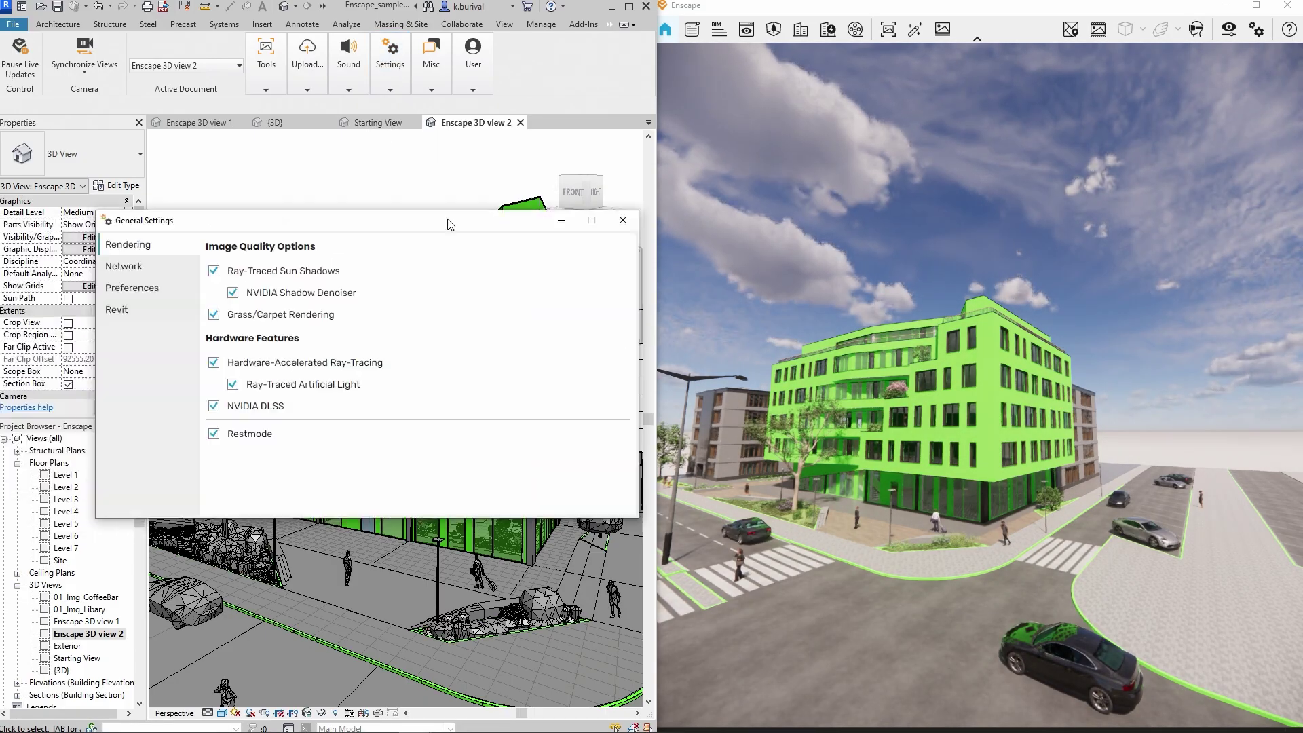
Step: On Enscape General Settings' Revit page, turn off displaying Revit filters and overrides
{"action": "left_click_drag", "start_coordinate": [434, 203], "coordinate": [475, 192]}
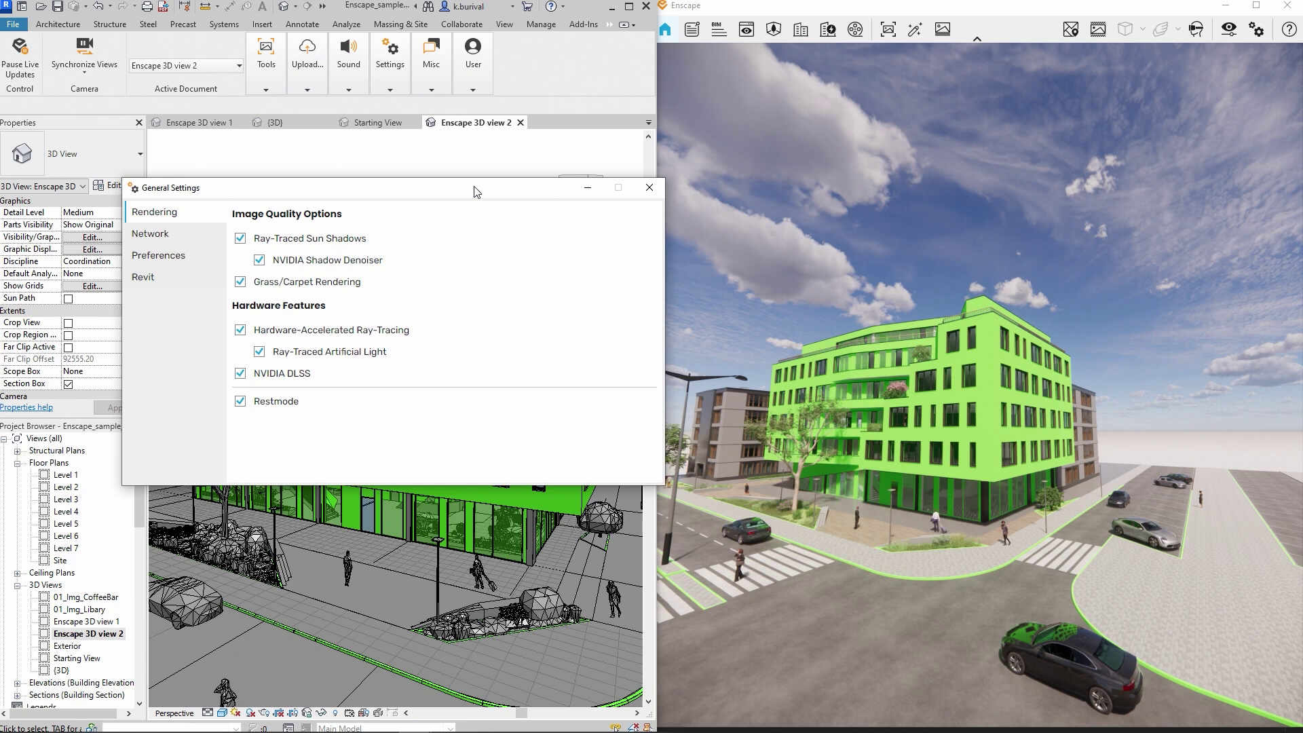
{"action": "left_click", "coordinate": [143, 277]}
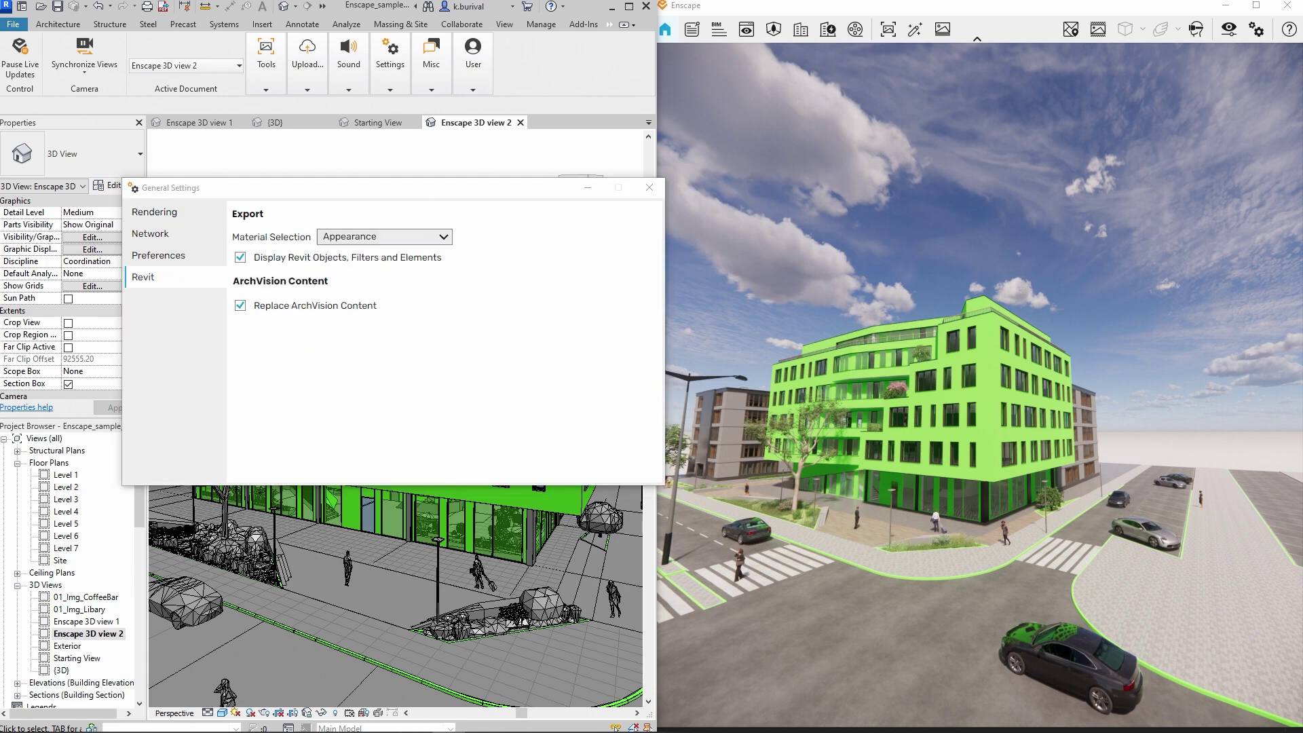
{"action": "left_click", "coordinate": [241, 258]}
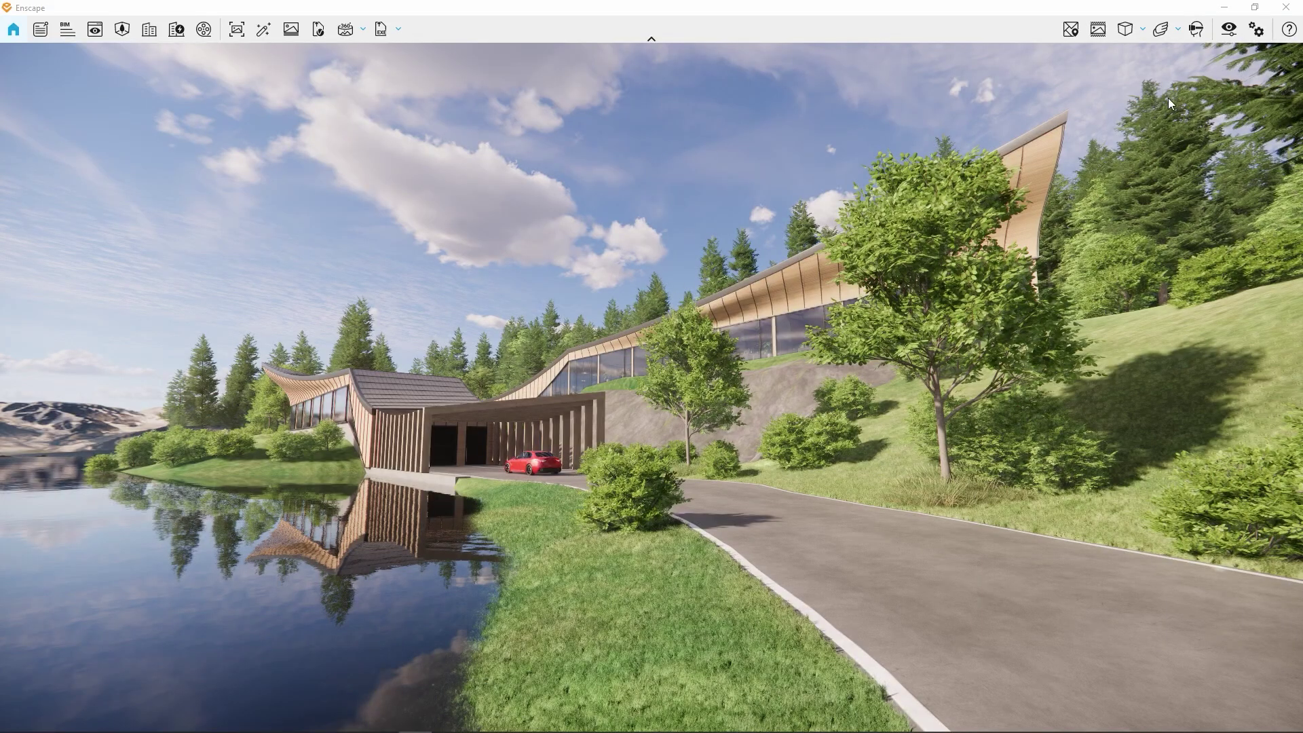
Step: Drop Enscape Rendering Quality from Ultra to High, then bring up General Settings
{"action": "left_click", "coordinate": [1229, 36]}
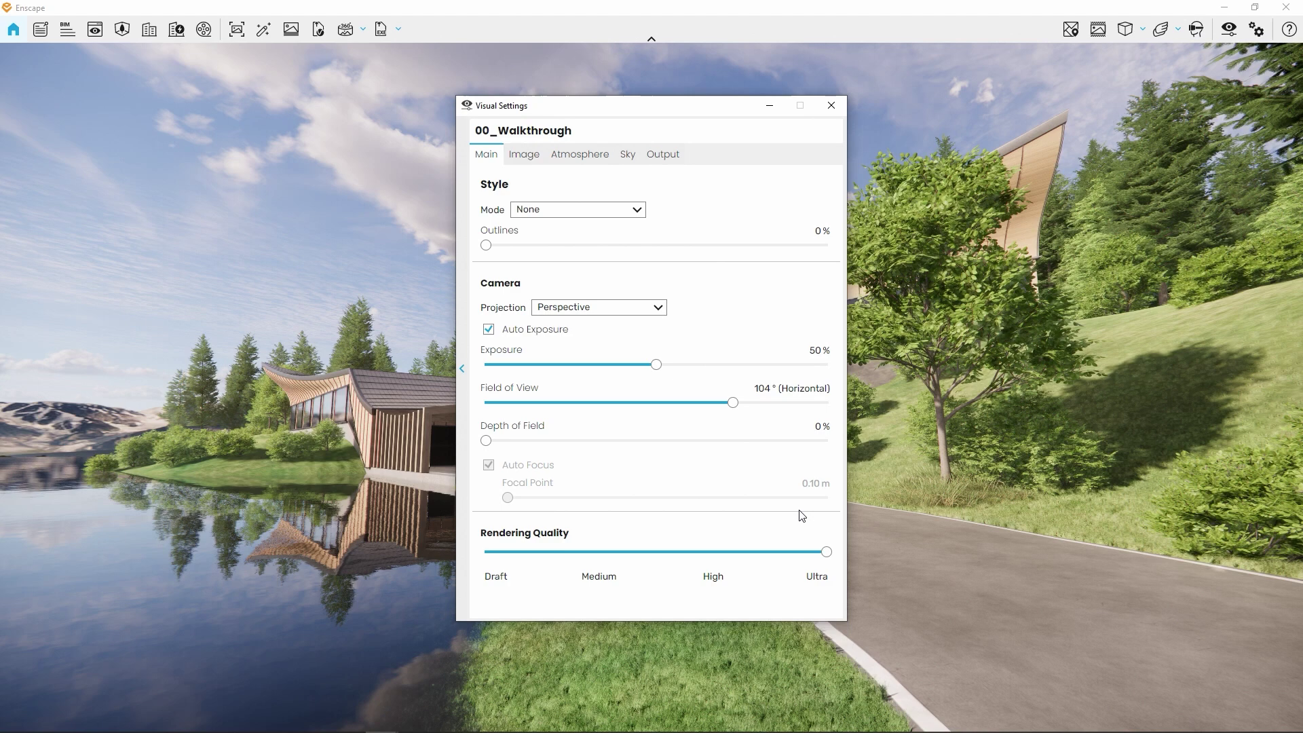
{"action": "left_click", "coordinate": [772, 558]}
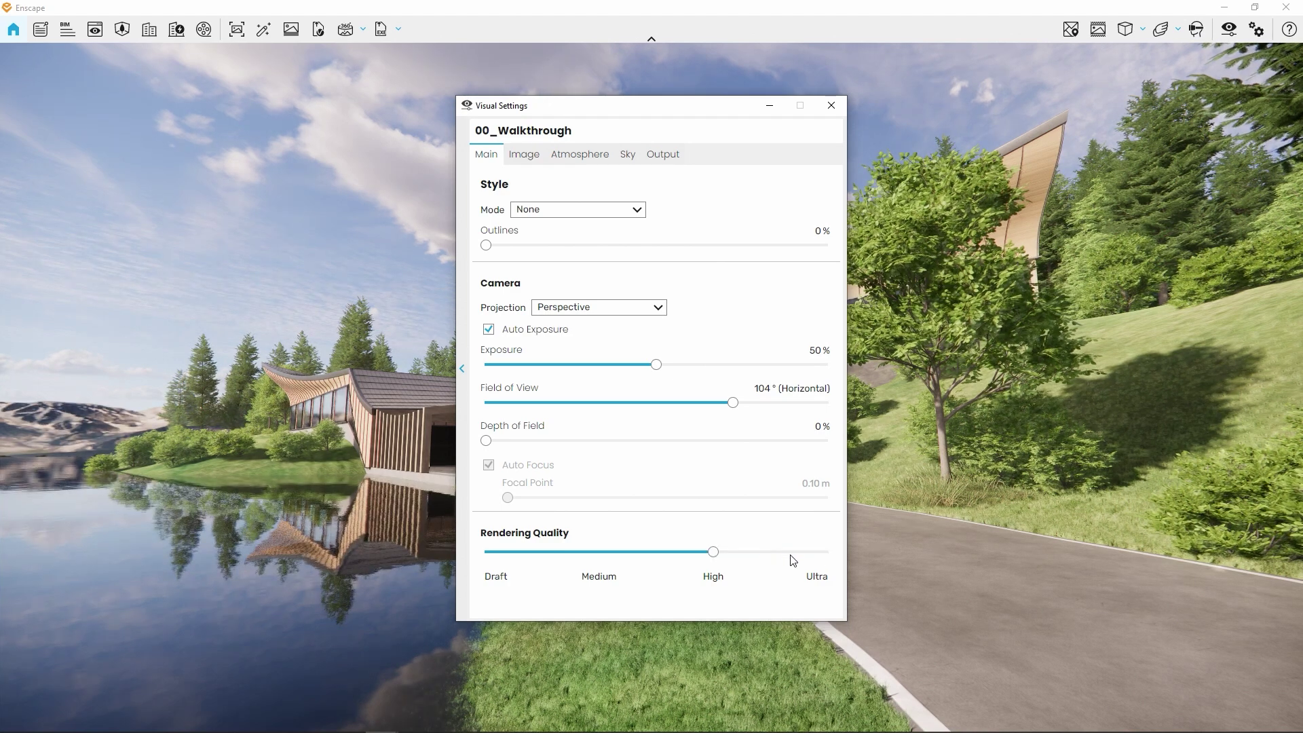
{"action": "left_click", "coordinate": [846, 106]}
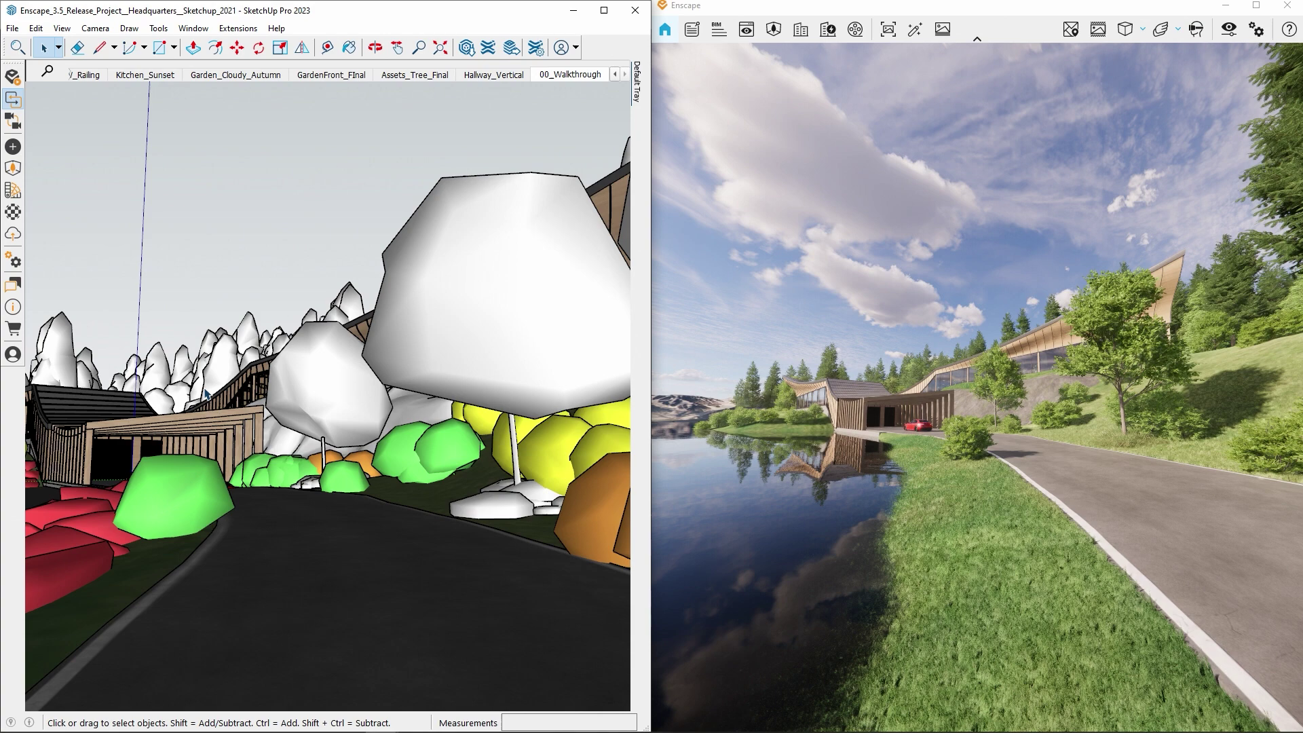
{"action": "left_click", "coordinate": [13, 263]}
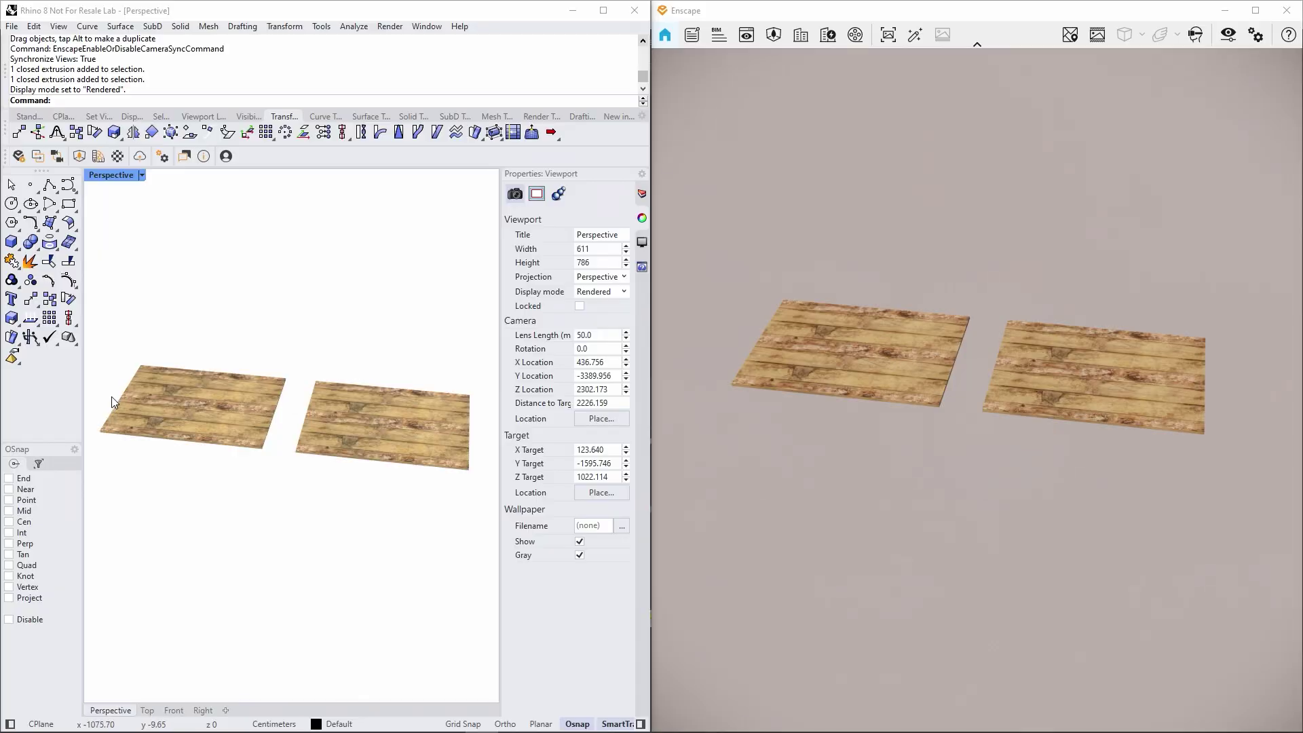
Step: Switch the Rhino viewport to Rendered, frame both wooden boards, and select the right one
{"action": "middle_click", "coordinate": [292, 436]}
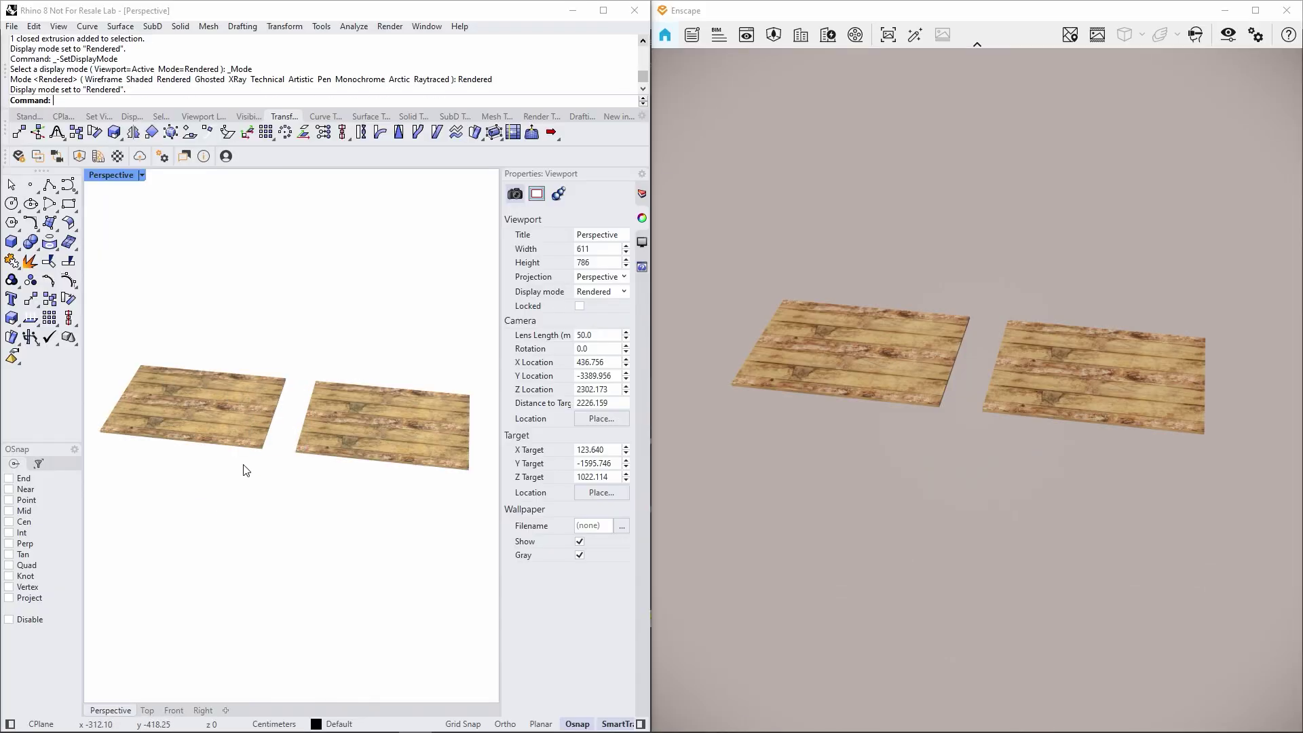
{"action": "mouse_move", "coordinate": [244, 465]}
{"action": "right_mouse_down", "text": "shift"}
{"action": "mouse_move", "coordinate": [264, 450]}
{"action": "mouse_move", "coordinate": [296, 479]}
{"action": "right_mouse_up", "text": "shift"}
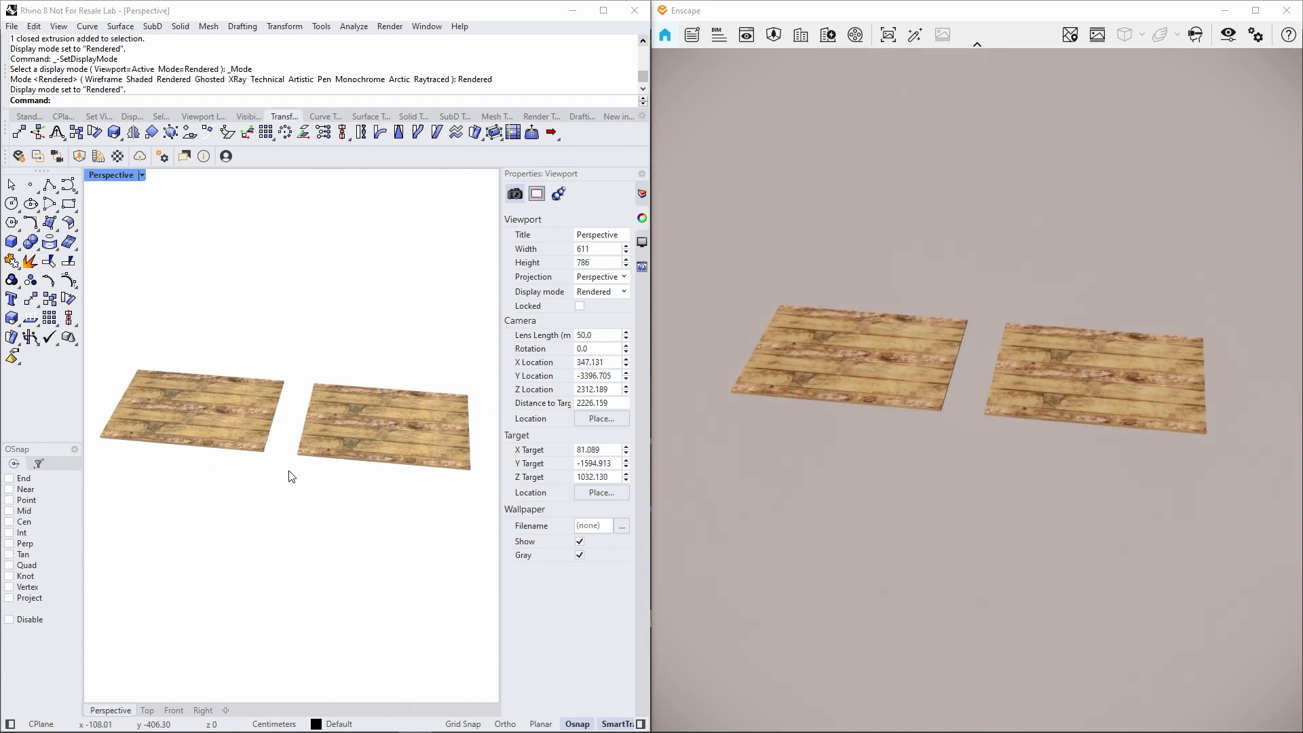
{"action": "scroll", "coordinate": [291, 475], "scroll_direction": "down", "scroll_amount": 2}
{"action": "scroll", "coordinate": [290, 473], "scroll_direction": "down", "scroll_amount": 2}
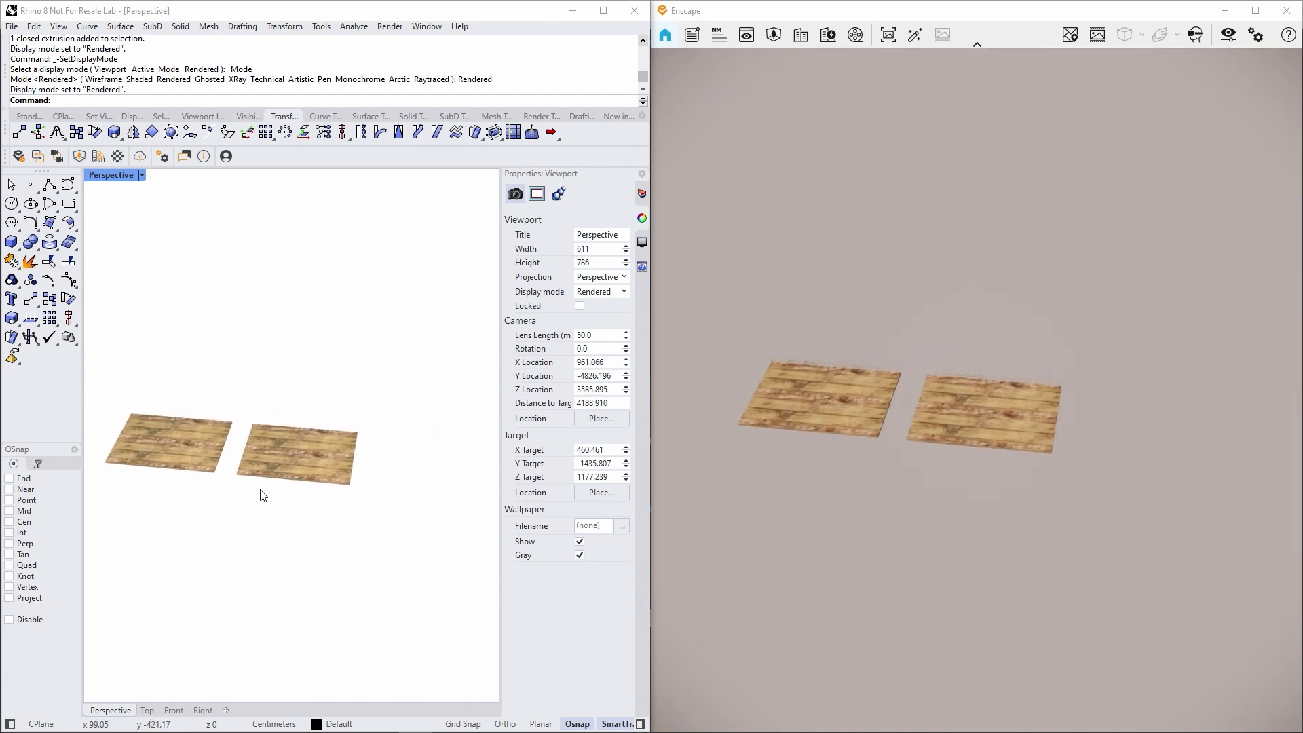
{"action": "left_click", "coordinate": [287, 469]}
{"action": "type", "text": "S"}
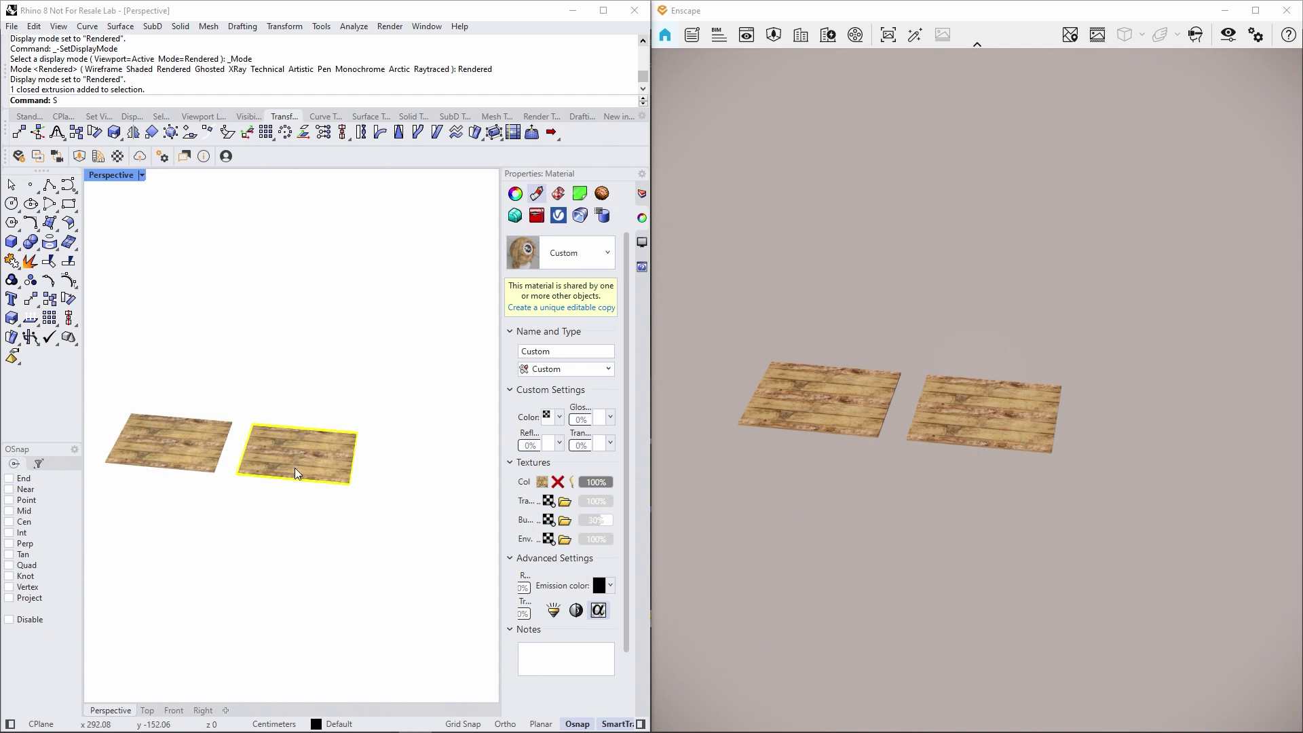
Step: Scale the right plank board to about twice its size, move it right, and orbit Enscape around both
{"action": "type", "text": "cale2D"}
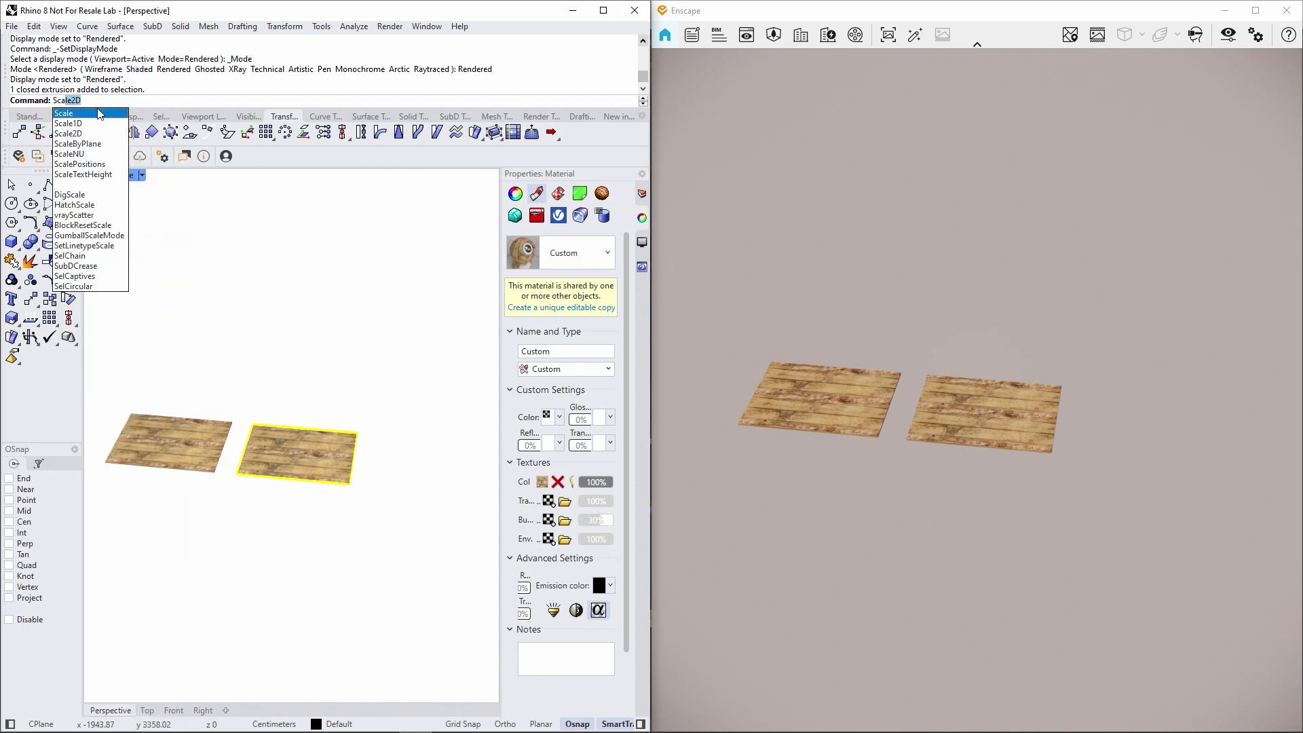
{"action": "left_click", "coordinate": [97, 114]}
{"action": "left_click", "coordinate": [337, 458]}
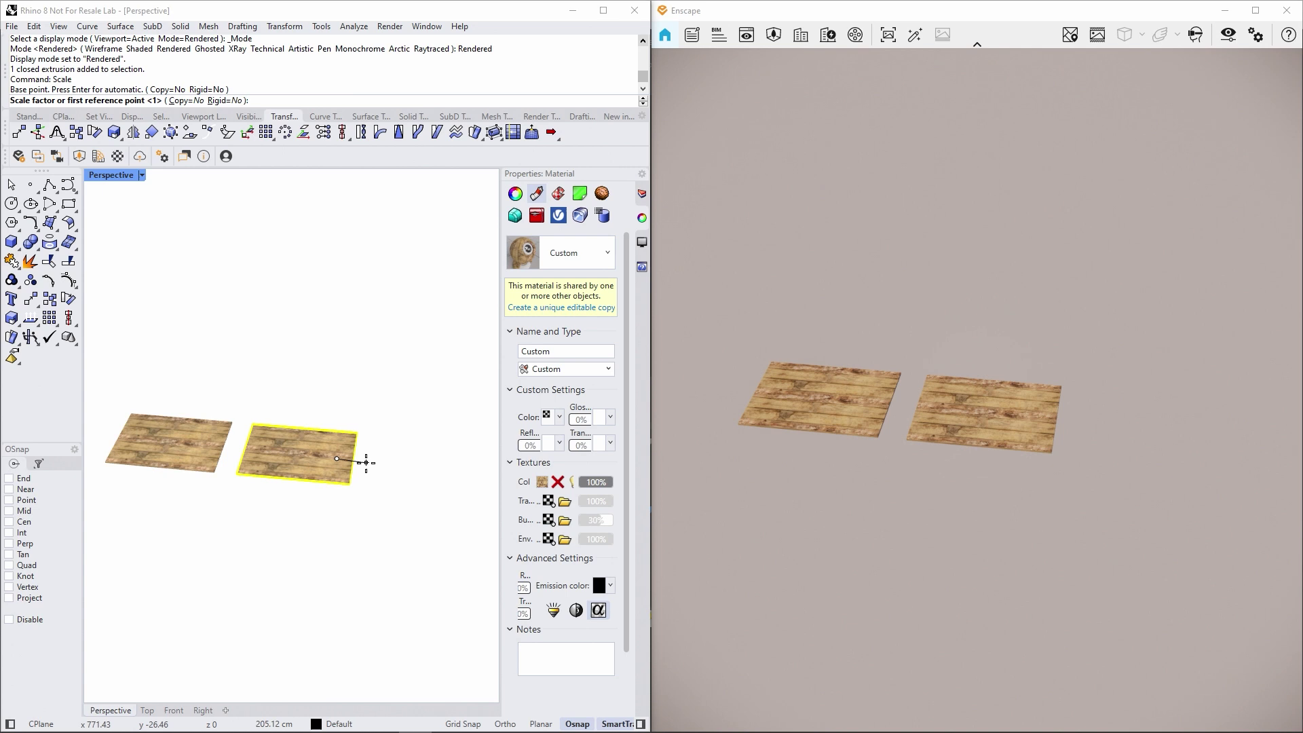
{"action": "left_click", "coordinate": [398, 465]}
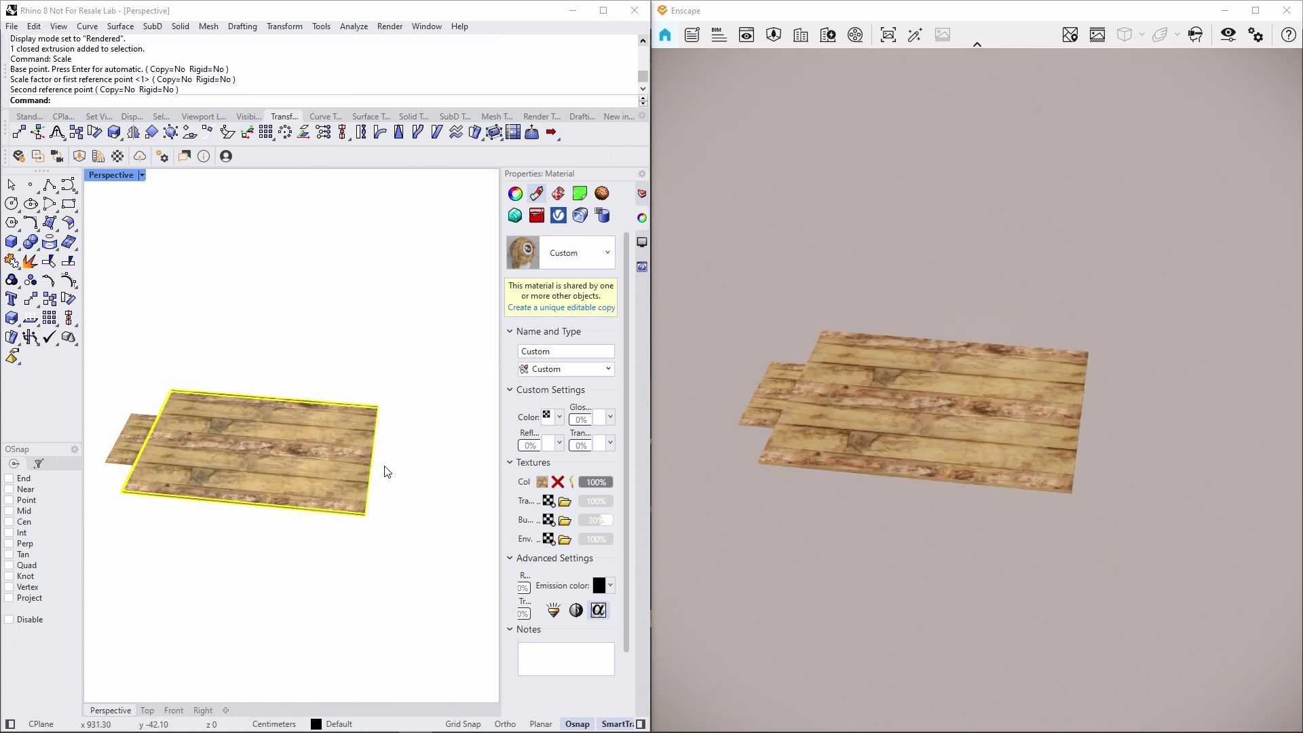
{"action": "left_click_drag", "start_coordinate": [317, 444], "coordinate": [433, 452]}
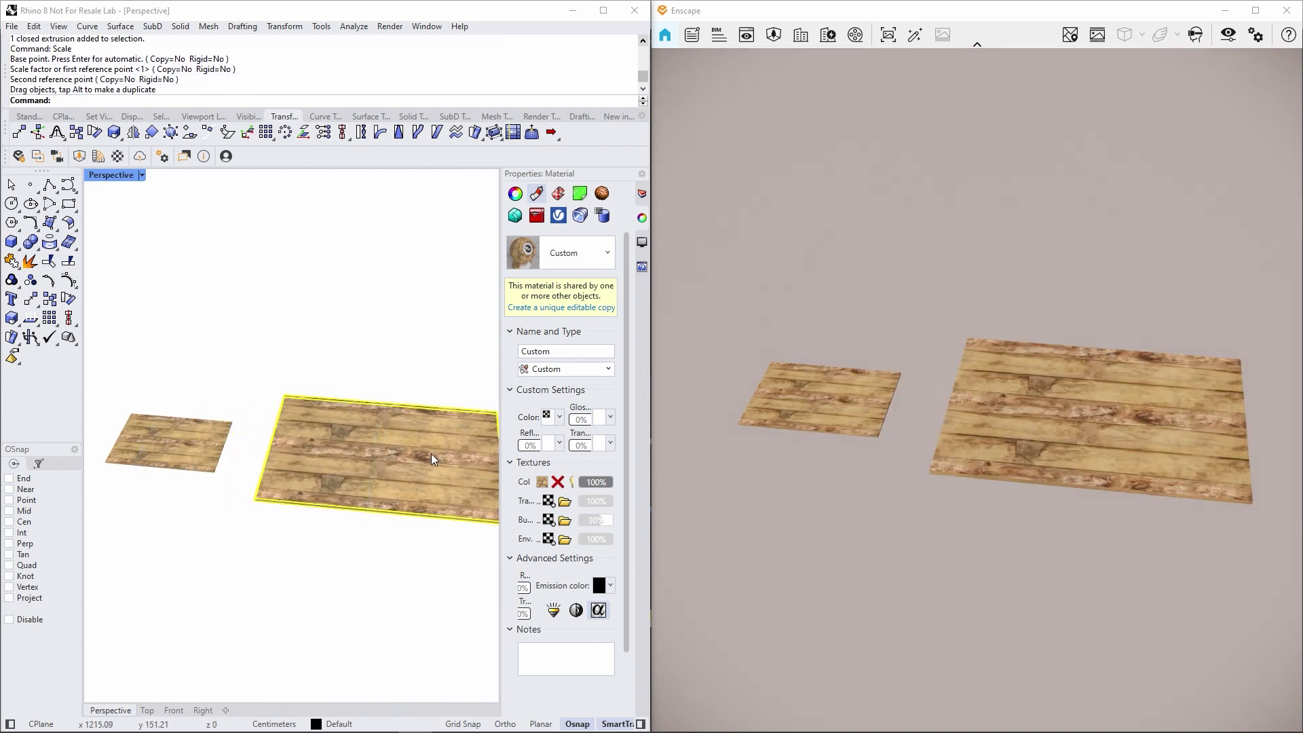
{"action": "scroll", "coordinate": [950, 408], "scroll_direction": "up", "scroll_amount": 2}
{"action": "scroll", "coordinate": [951, 408], "scroll_direction": "up", "scroll_amount": 2}
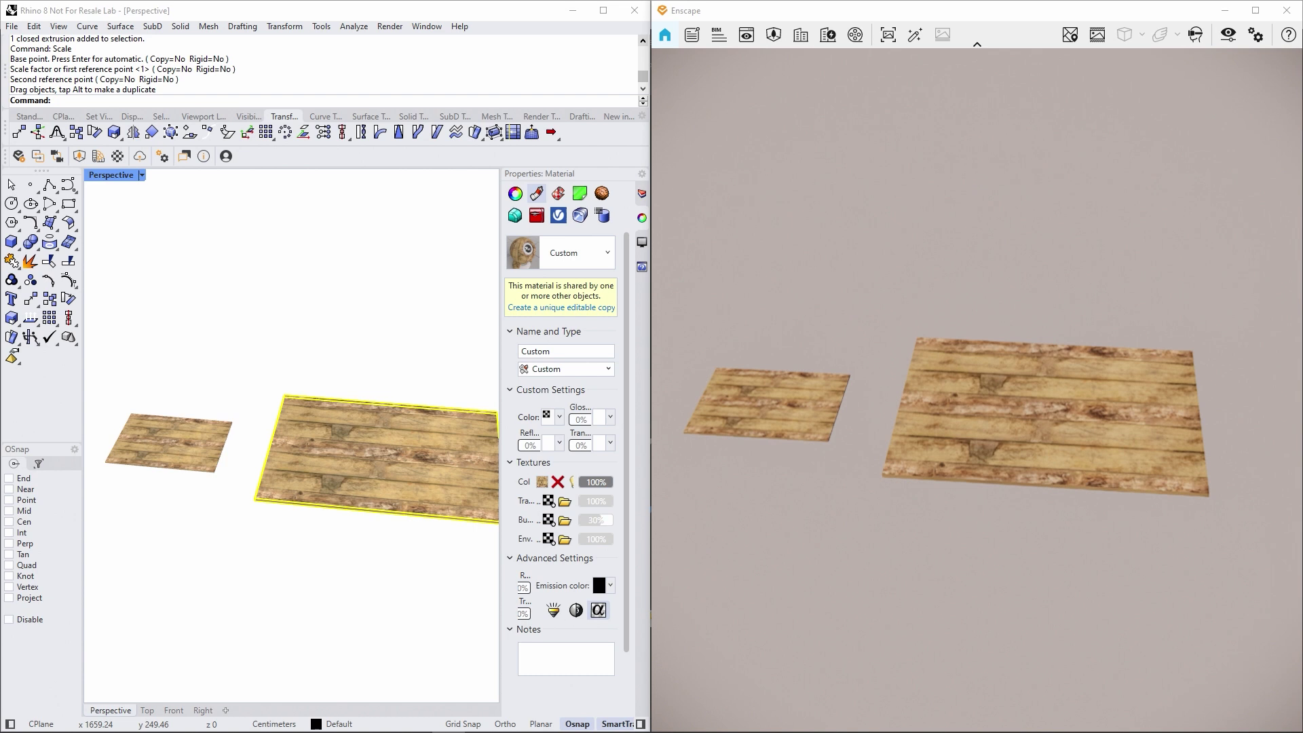
{"action": "scroll", "coordinate": [950, 407], "scroll_direction": "up", "scroll_amount": 2}
{"action": "scroll", "coordinate": [950, 407], "scroll_direction": "up", "scroll_amount": 2}
{"action": "right_click_drag", "start_coordinate": [951, 407], "coordinate": [780, 430]}
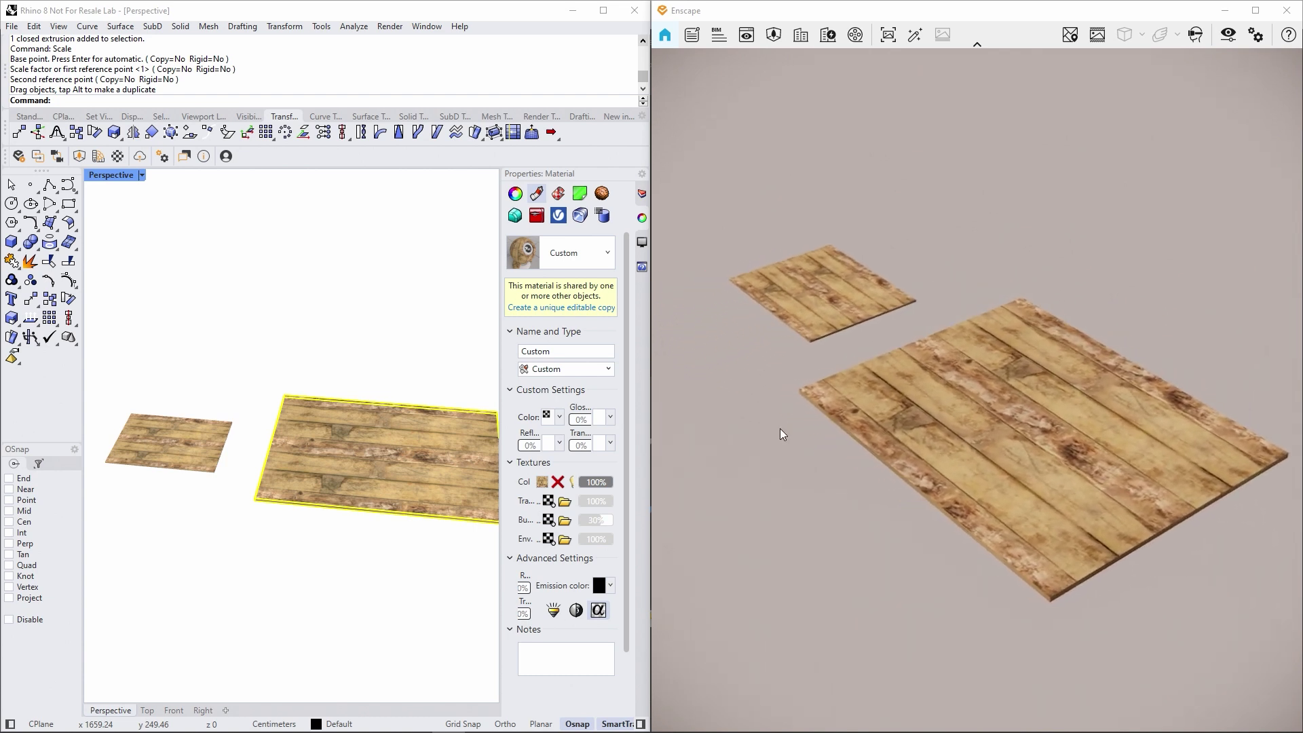
Step: Make a unique material copy and raise the plank texture repeat from 4.22 to about 6.94
{"action": "left_click", "coordinate": [536, 310]}
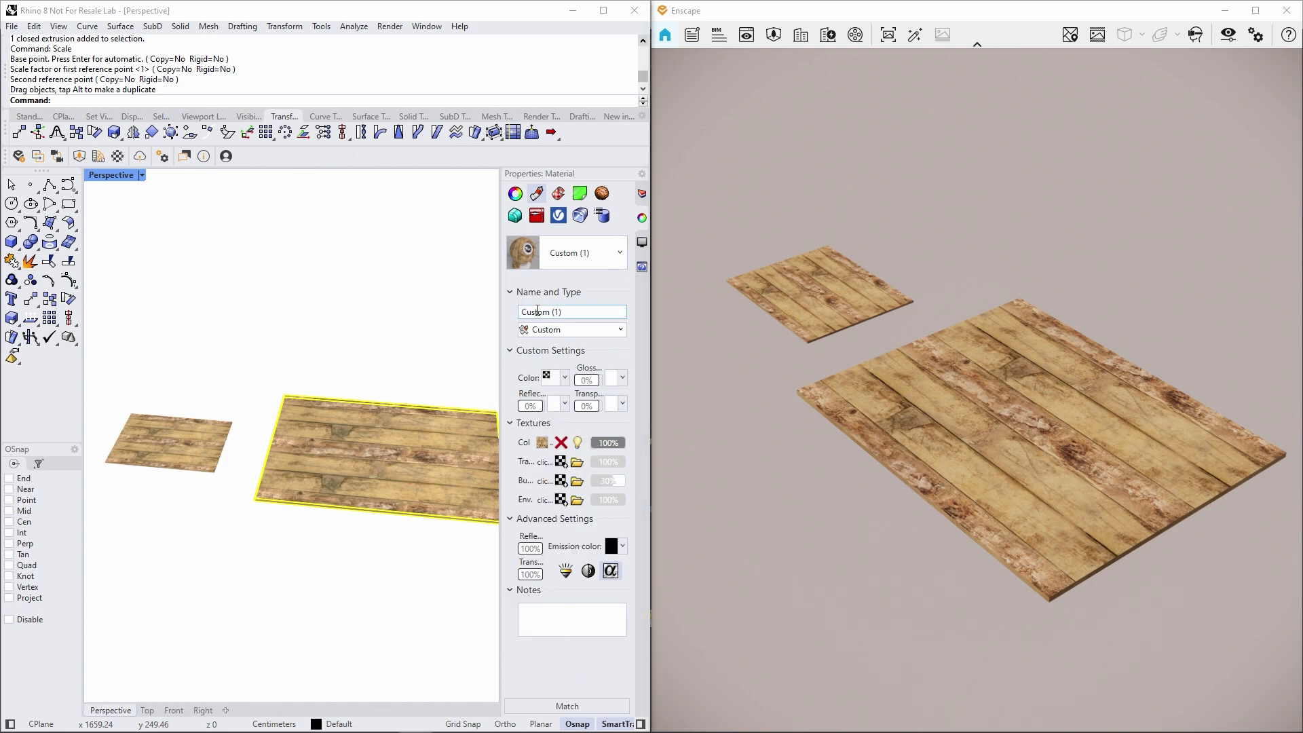
{"action": "left_click", "coordinate": [543, 443]}
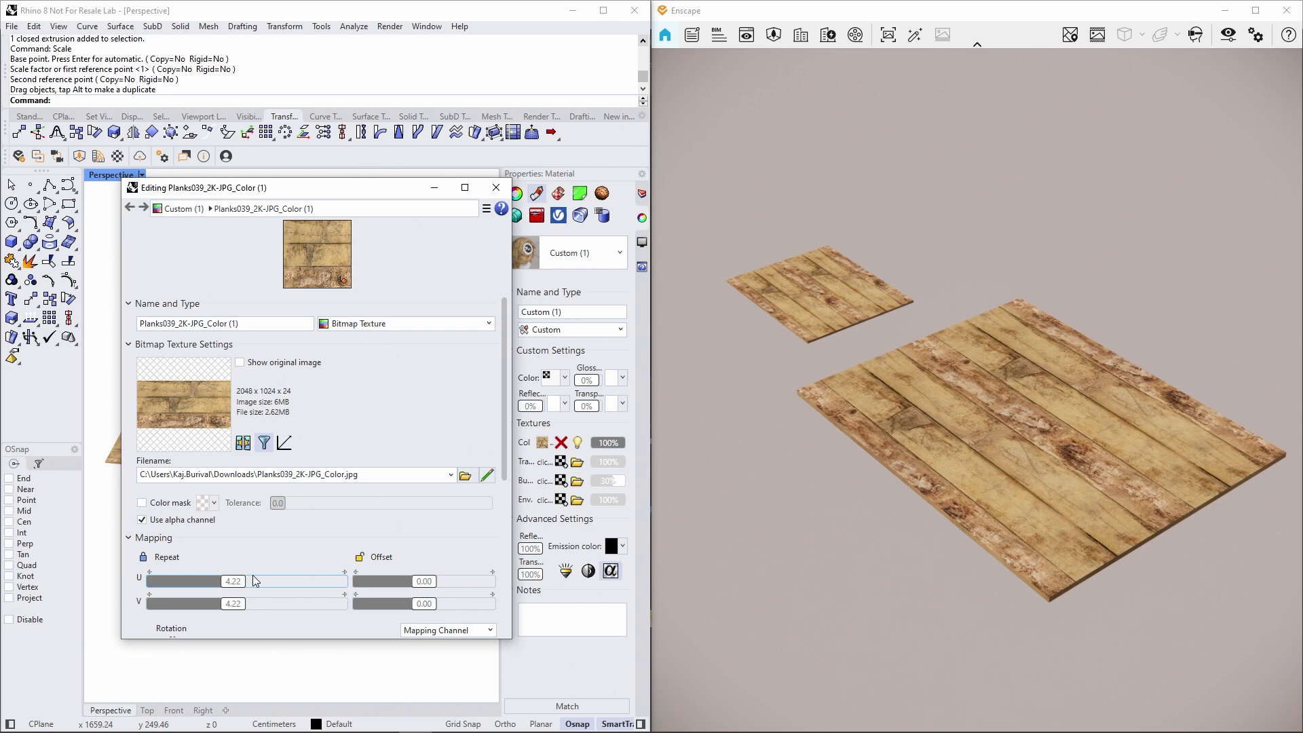
{"action": "mouse_move", "coordinate": [230, 588]}
{"action": "left_mouse_down"}
{"action": "mouse_move", "coordinate": [209, 590]}
{"action": "mouse_move", "coordinate": [288, 590]}
{"action": "left_mouse_up"}
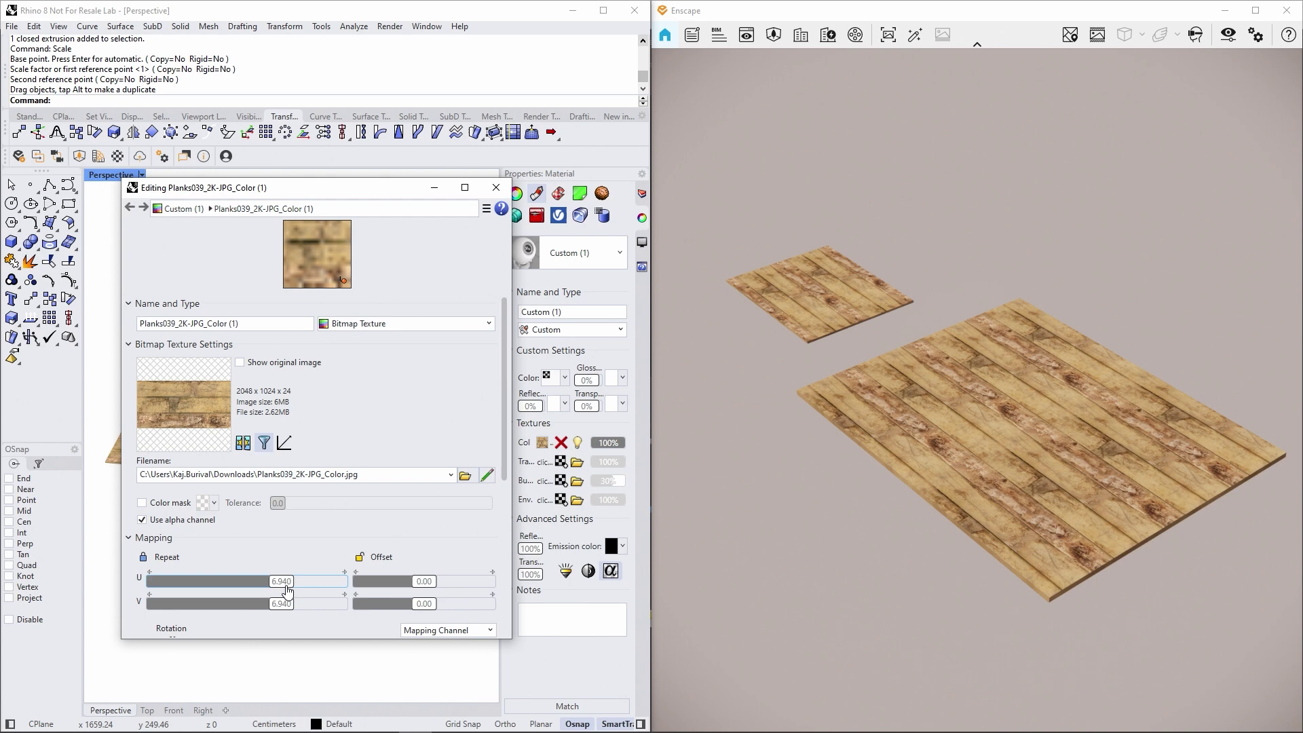
{"action": "left_click", "coordinate": [495, 188]}
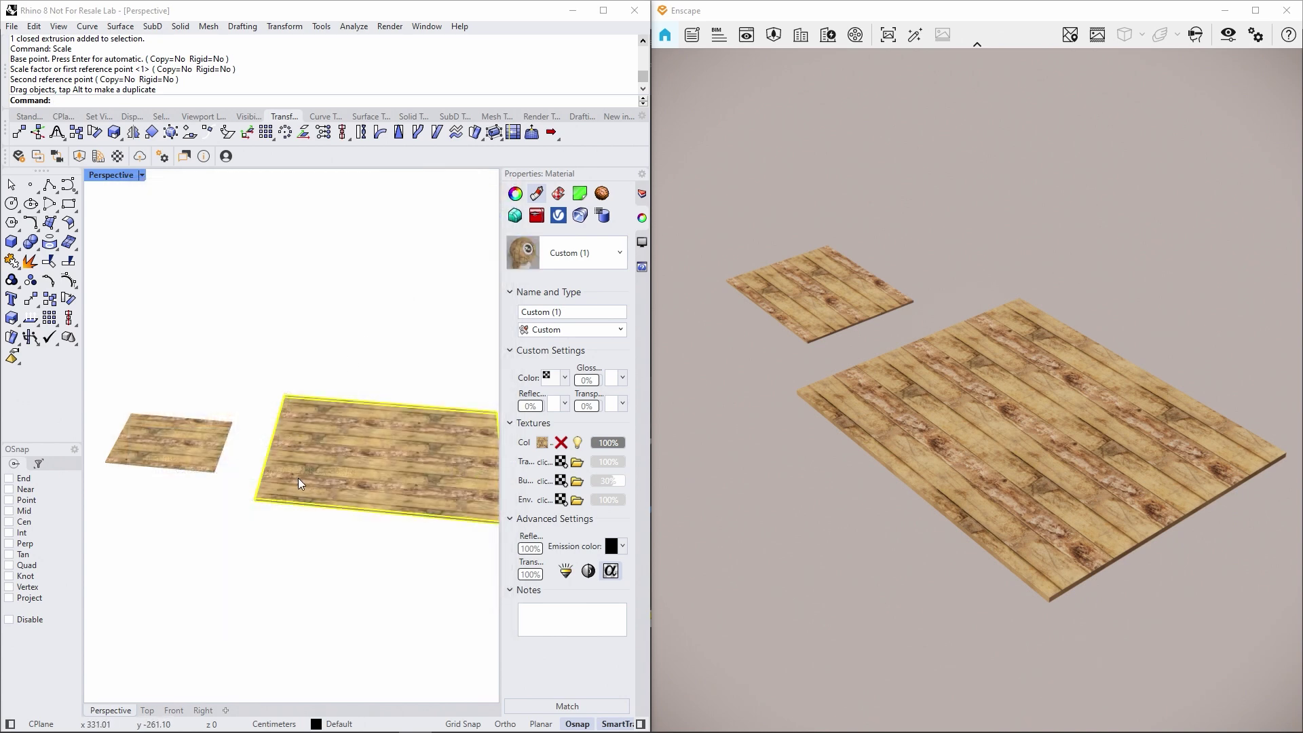
Step: Undo back to the equal boards and switch the plank texture mapping to WCS world coordinates
{"action": "key", "text": "ctrl+z"}
{"action": "key", "text": "ctrl+z"}
{"action": "key", "text": "ctrl+z"}
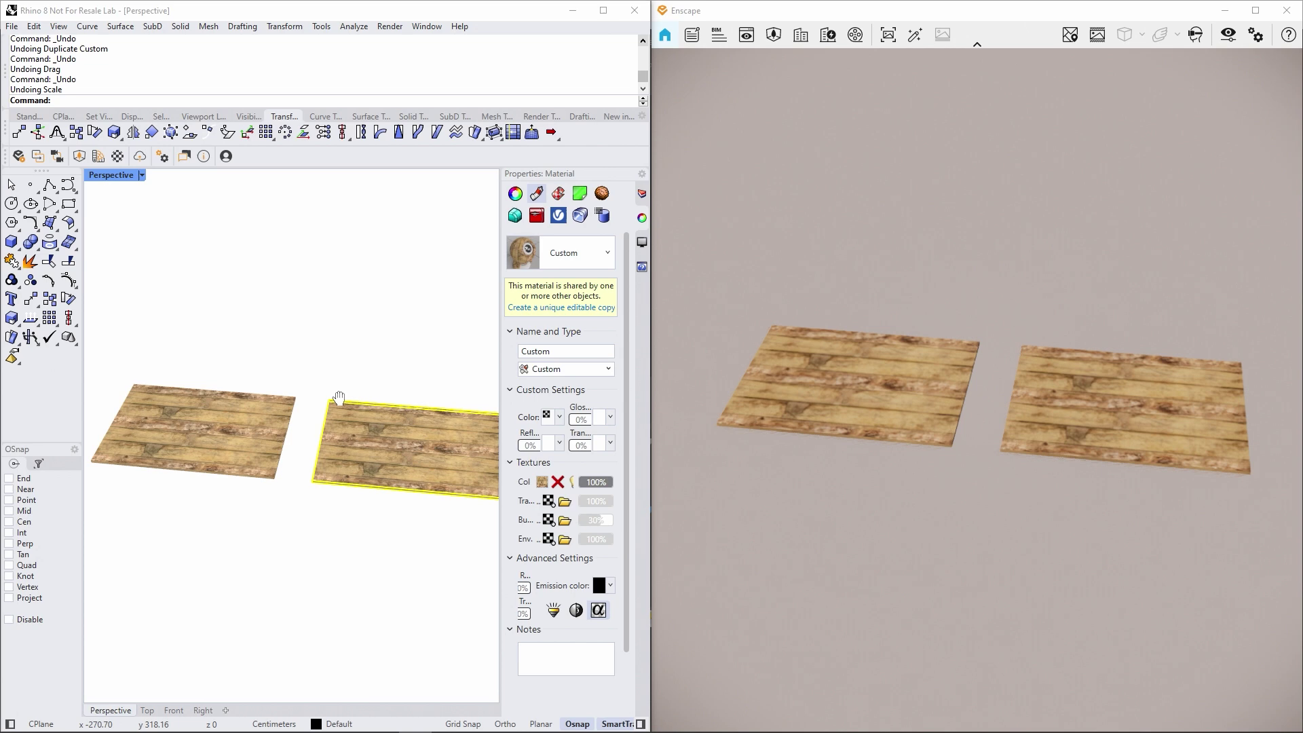
{"action": "scroll", "coordinate": [329, 396], "scroll_direction": "down", "scroll_amount": 2}
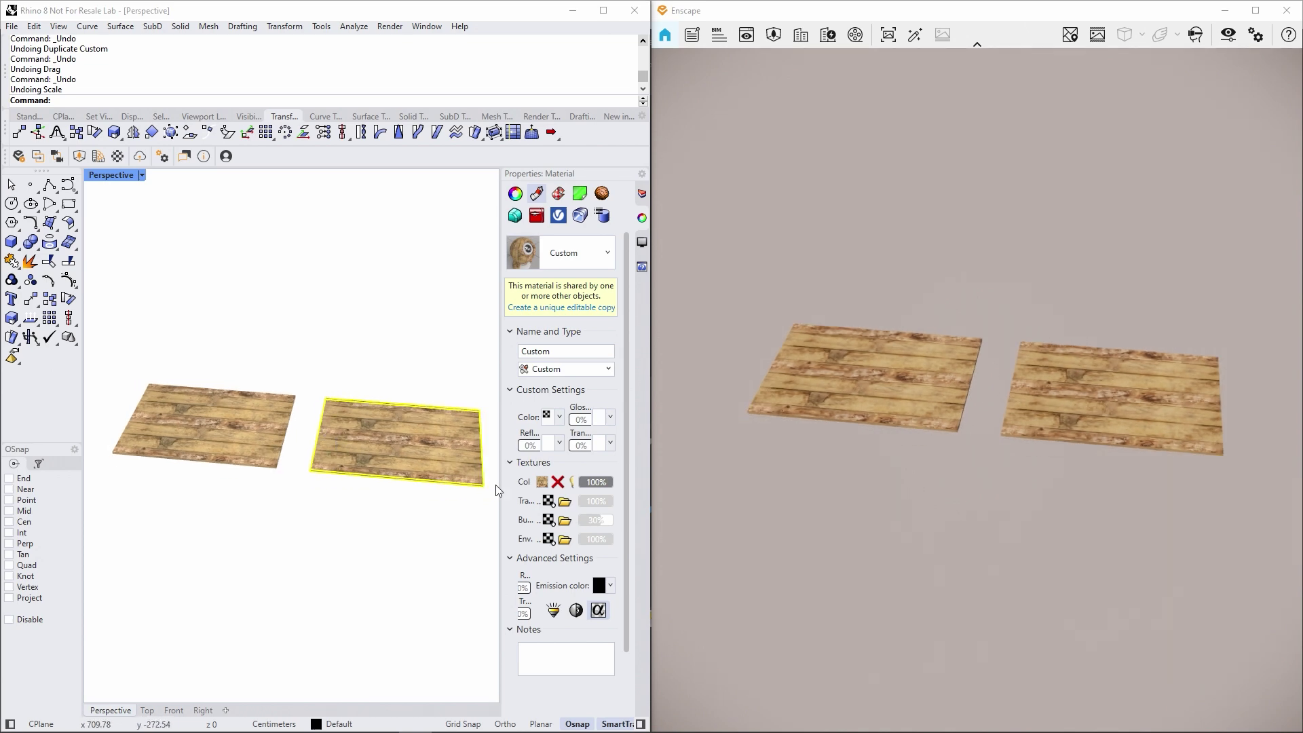
{"action": "left_click", "coordinate": [541, 482]}
{"action": "scroll", "coordinate": [469, 441], "scroll_direction": "down", "scroll_amount": 2}
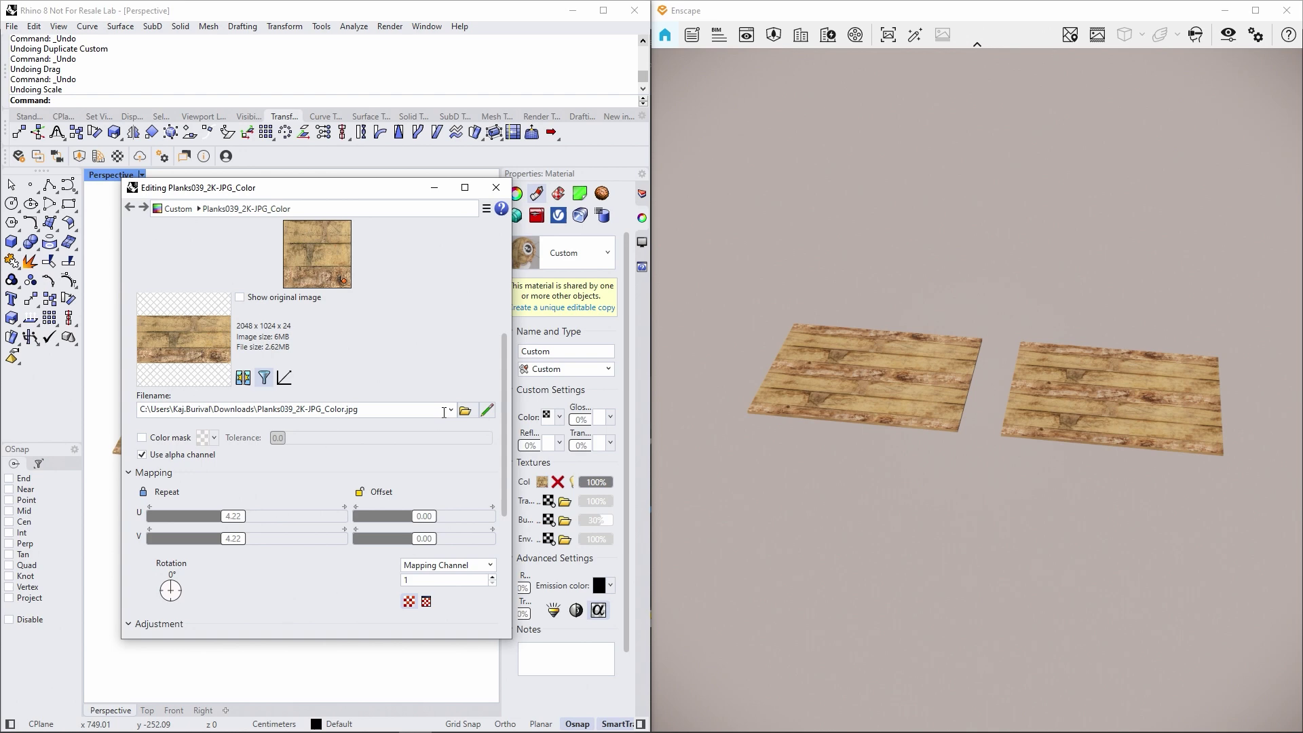
{"action": "scroll", "coordinate": [441, 418], "scroll_direction": "down", "scroll_amount": 3}
{"action": "scroll", "coordinate": [416, 426], "scroll_direction": "down", "scroll_amount": 3}
{"action": "scroll", "coordinate": [407, 427], "scroll_direction": "up", "scroll_amount": 2}
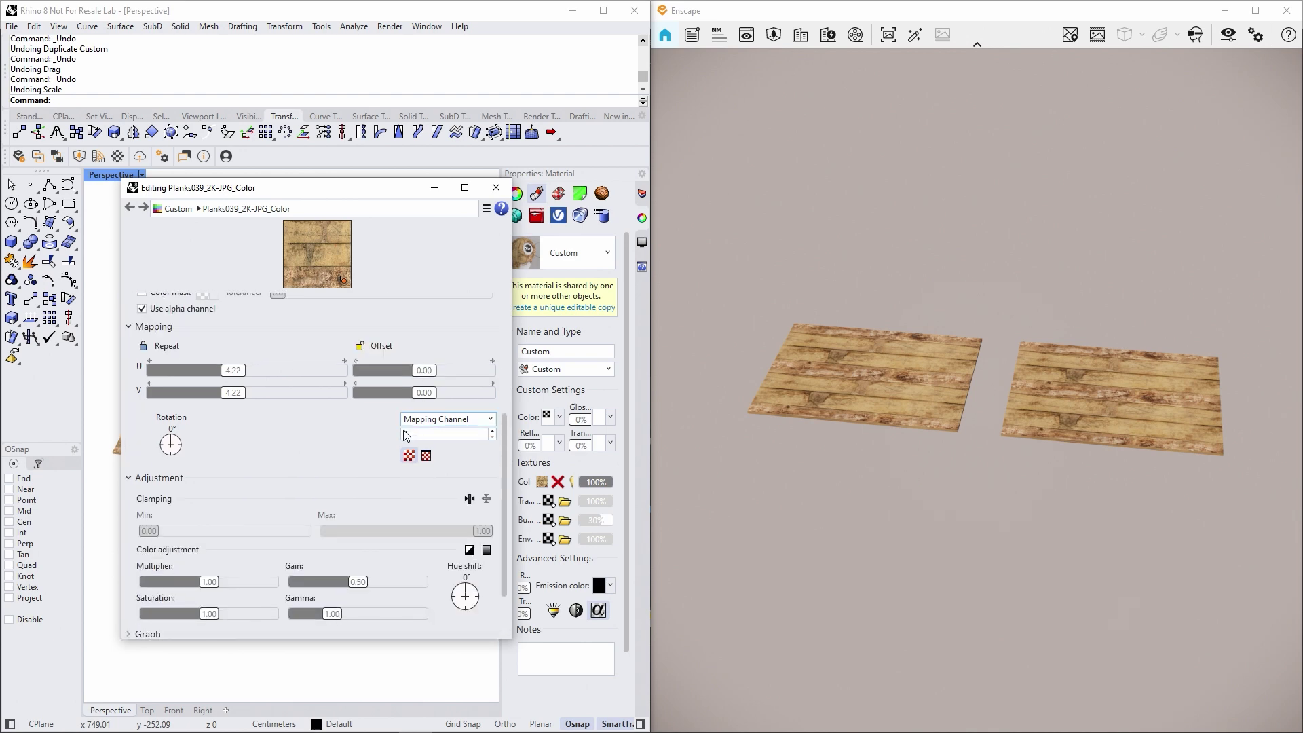
{"action": "left_click", "coordinate": [450, 421]}
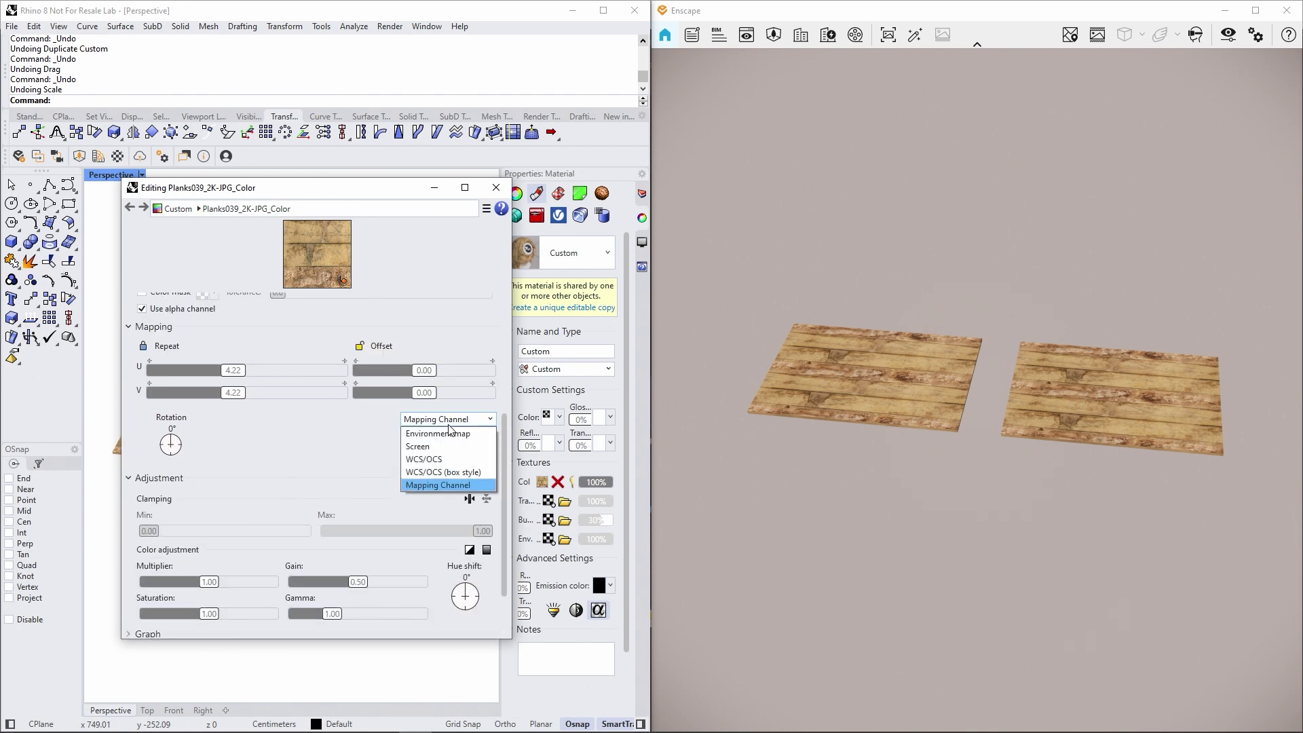
{"action": "left_click", "coordinate": [437, 462]}
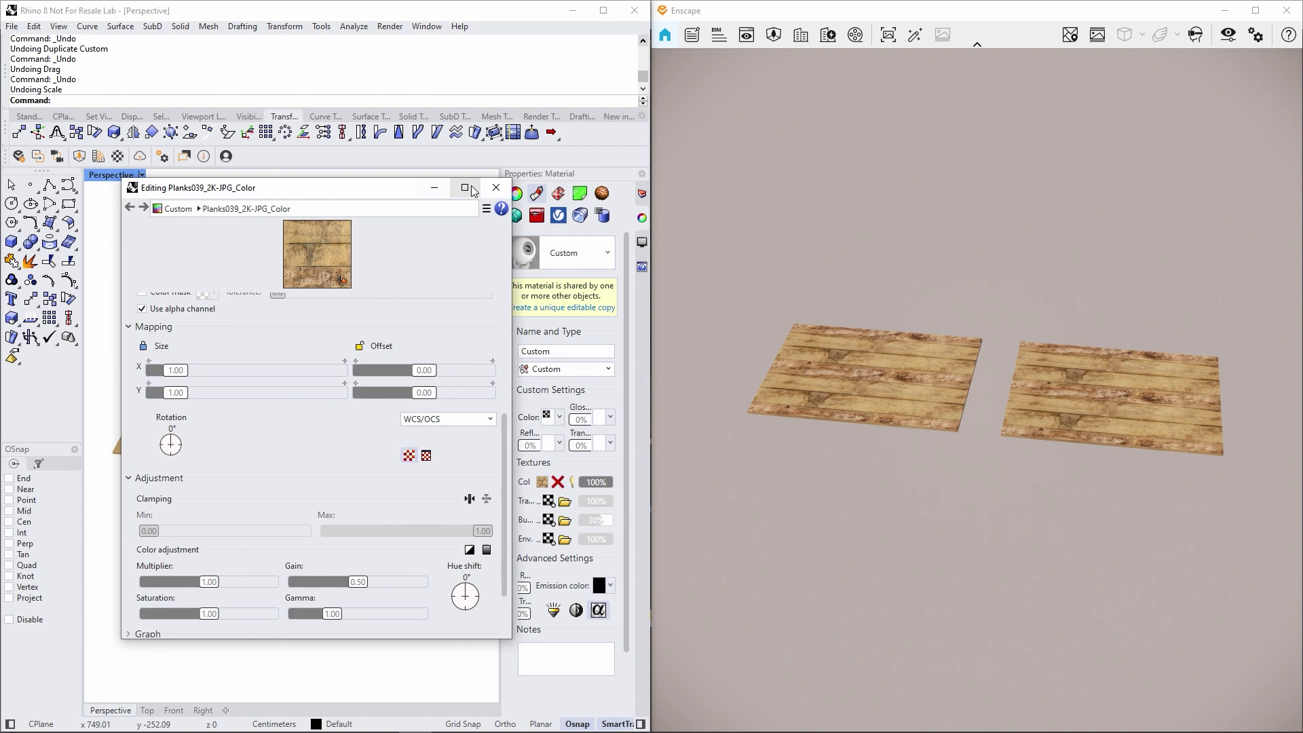
{"action": "left_click", "coordinate": [496, 189]}
Step: Set the plank texture tile size to about 474
{"action": "left_click", "coordinate": [542, 481]}
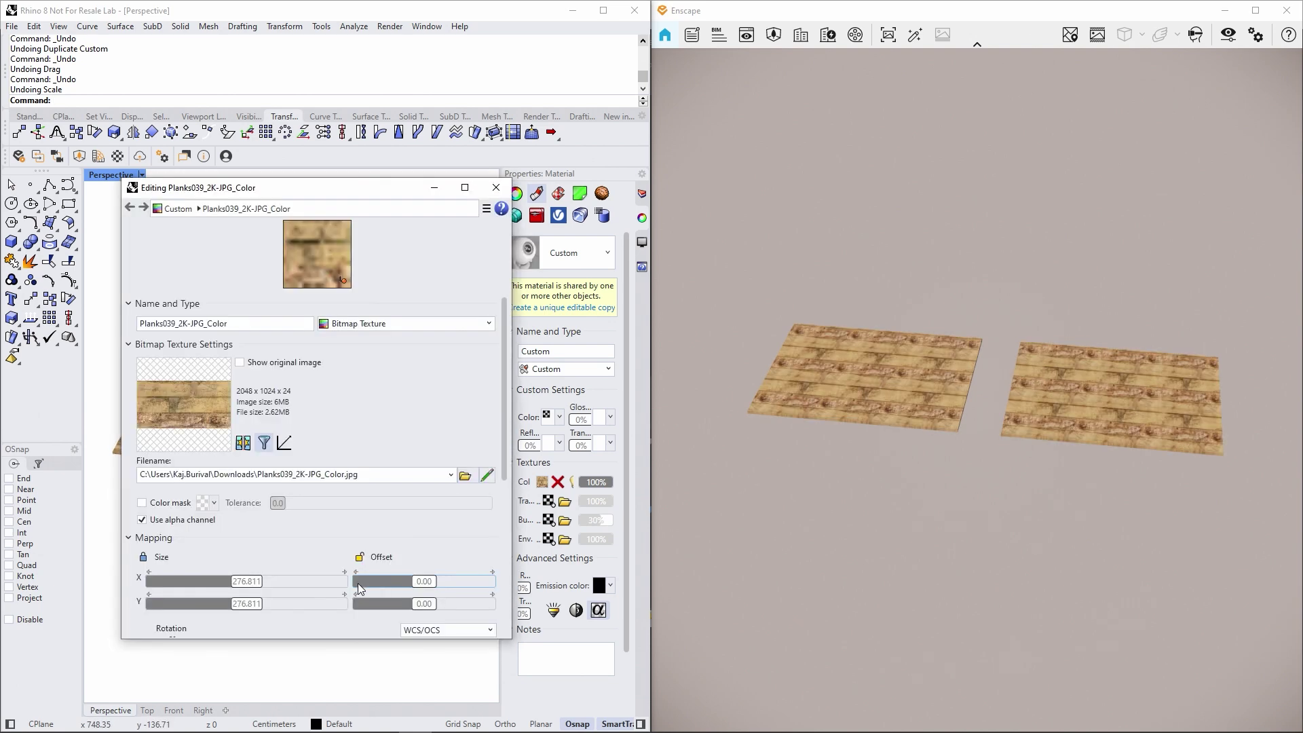
{"action": "left_click_drag", "start_coordinate": [303, 588], "coordinate": [311, 589]}
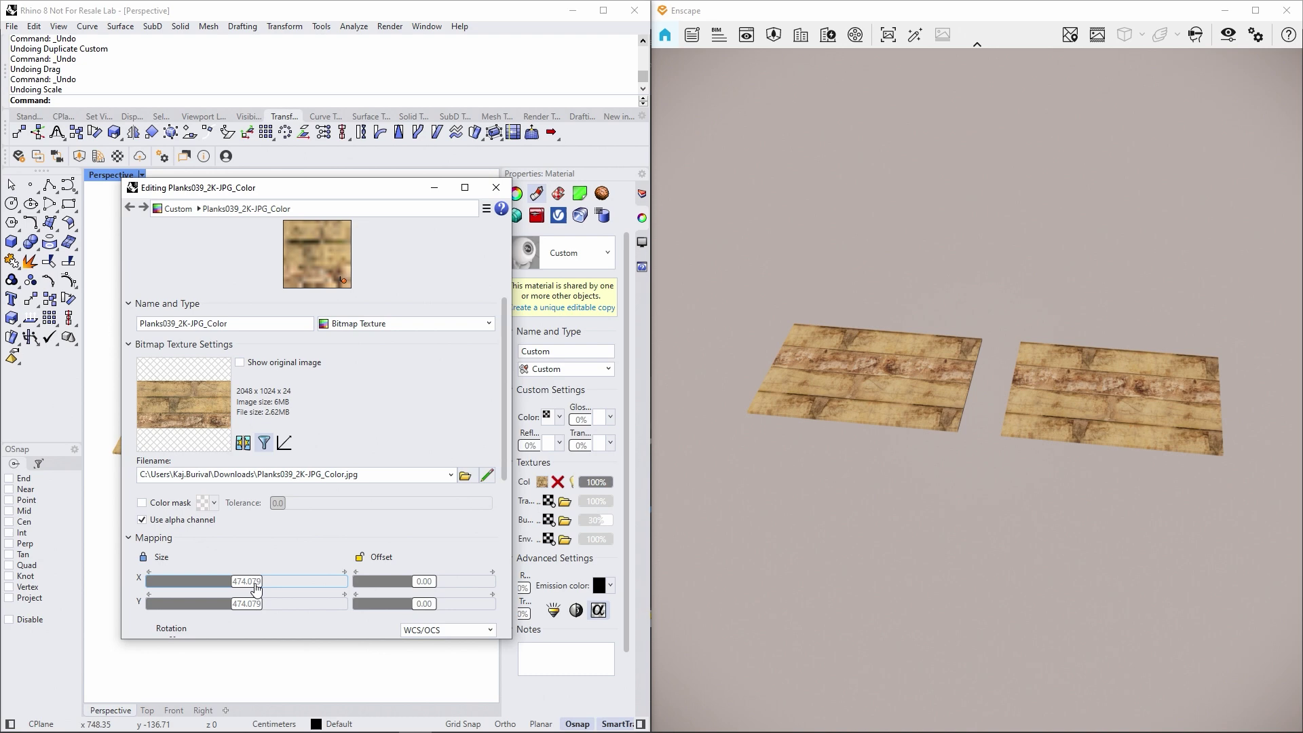
{"action": "key", "text": "Escape"}
Step: Scale up the right board and move it lower left, its planks keeping real-world size
{"action": "type", "text": "scale"}
{"action": "key", "text": "Return"}
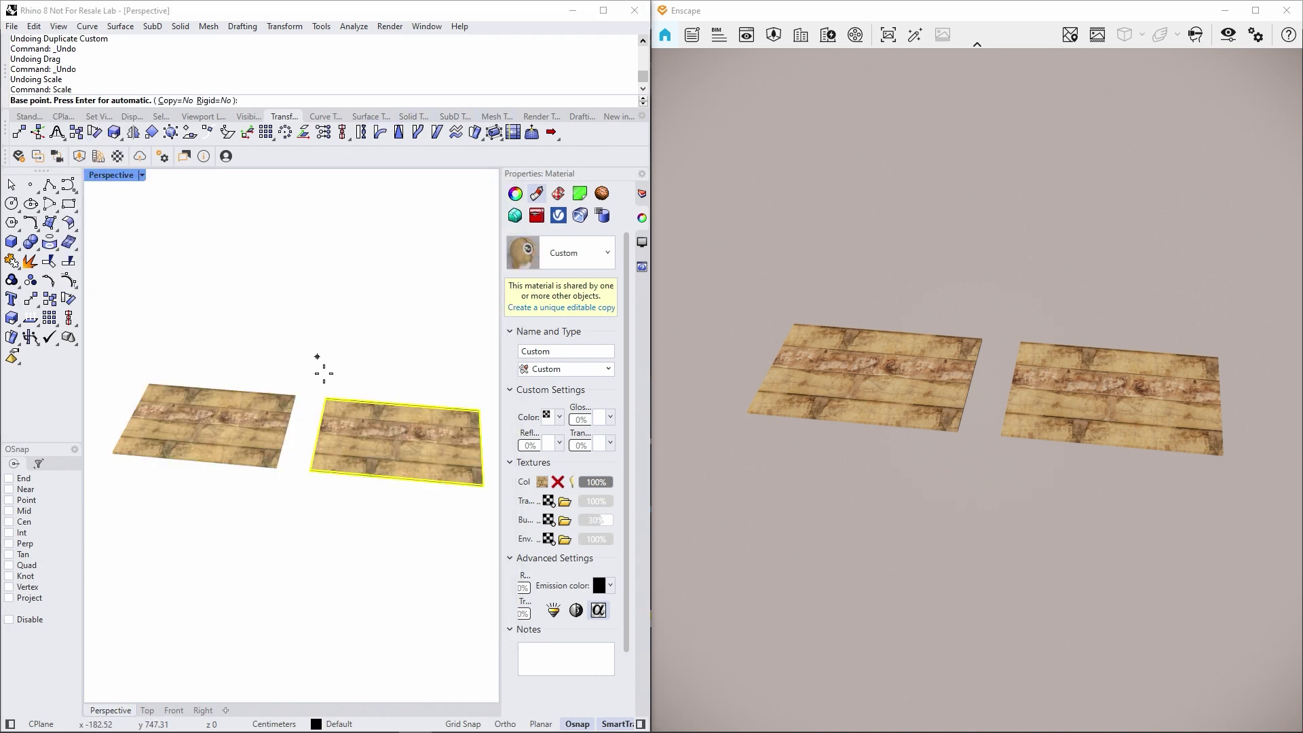
{"action": "left_click", "coordinate": [369, 442]}
{"action": "left_click", "coordinate": [401, 435]}
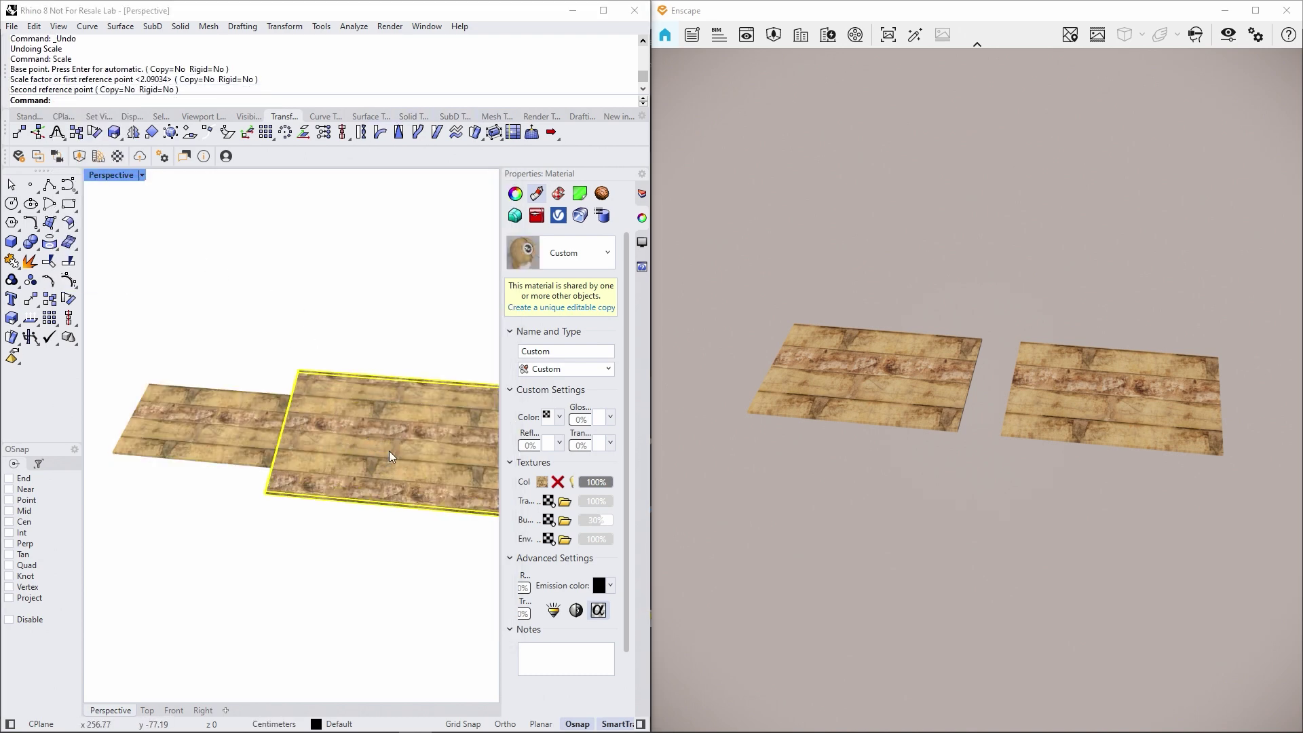
{"action": "mouse_move", "coordinate": [400, 455]}
{"action": "left_mouse_down"}
{"action": "mouse_move", "coordinate": [291, 507]}
{"action": "mouse_move", "coordinate": [215, 522]}
{"action": "mouse_move", "coordinate": [180, 354]}
{"action": "mouse_move", "coordinate": [335, 350]}
{"action": "left_mouse_up"}
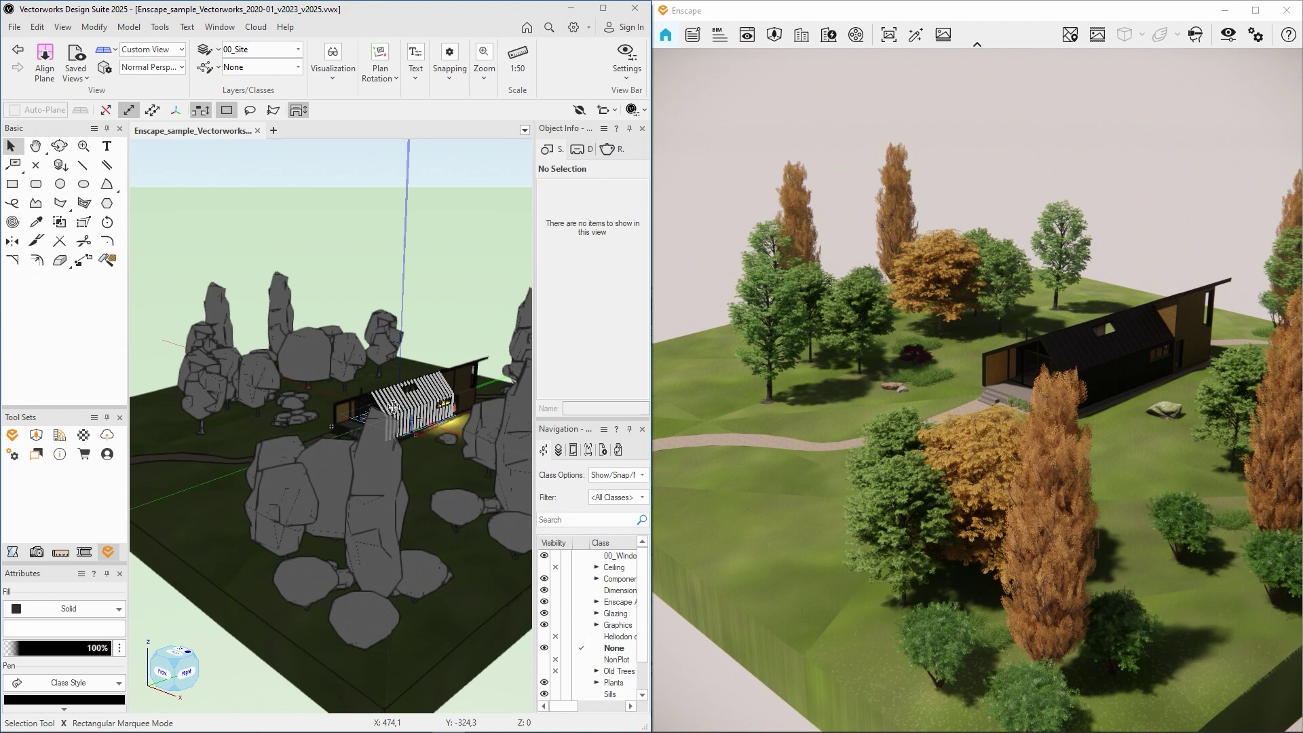
Step: Enable the Vectorworks clip cube and rotate it twice to slice the house and trees at an angle
{"action": "left_click", "coordinate": [71, 31]}
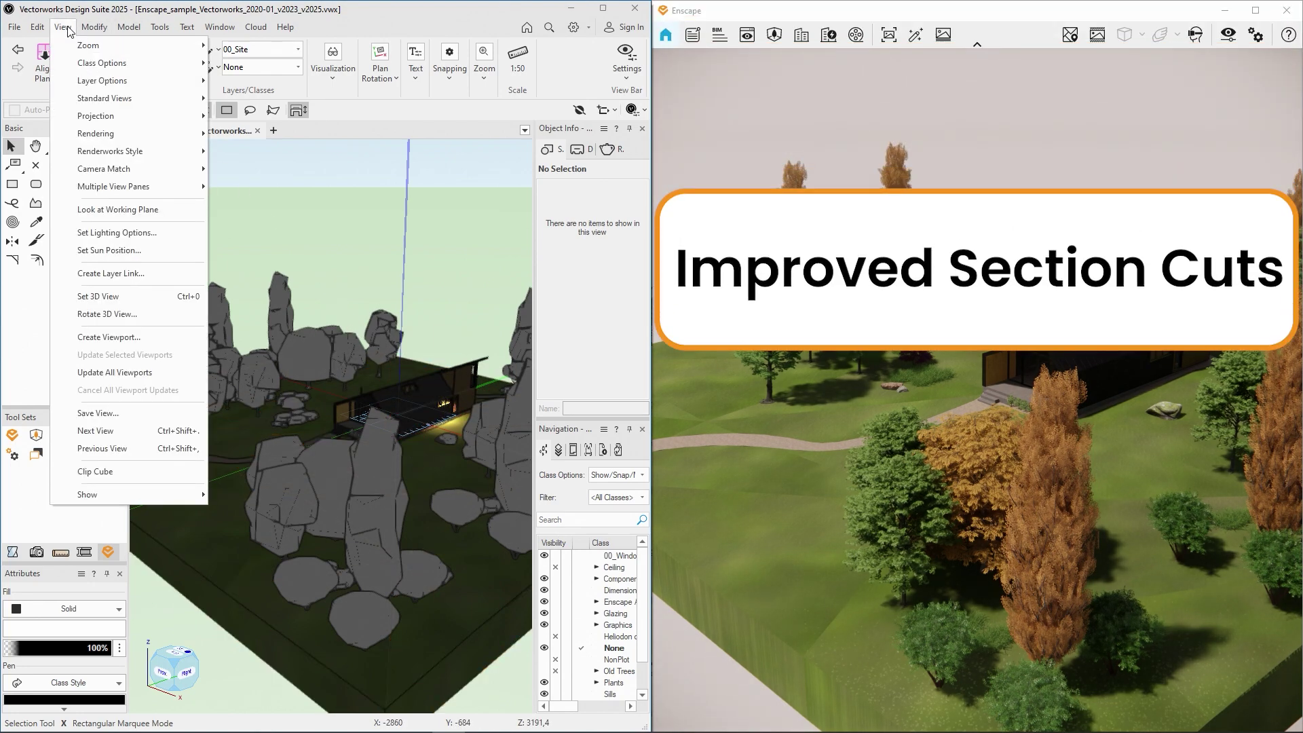
{"action": "left_click", "coordinate": [121, 484]}
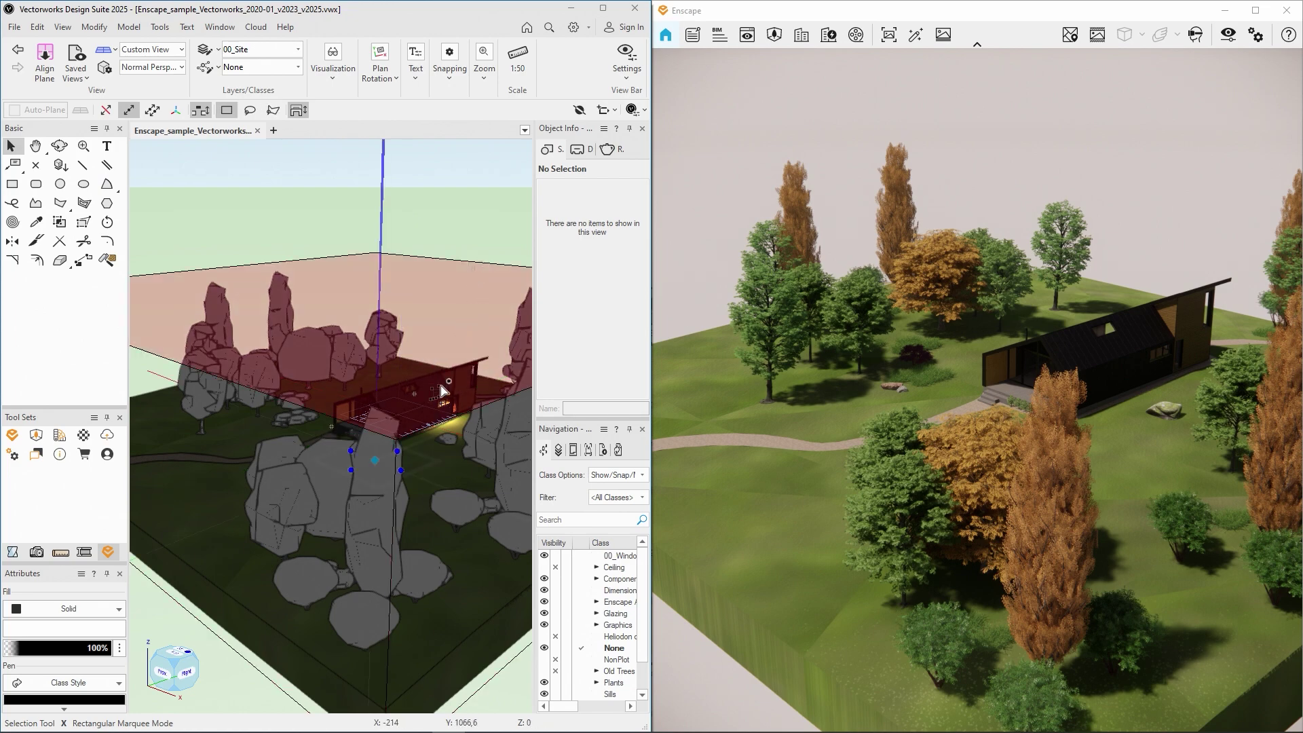
{"action": "left_click", "coordinate": [491, 272]}
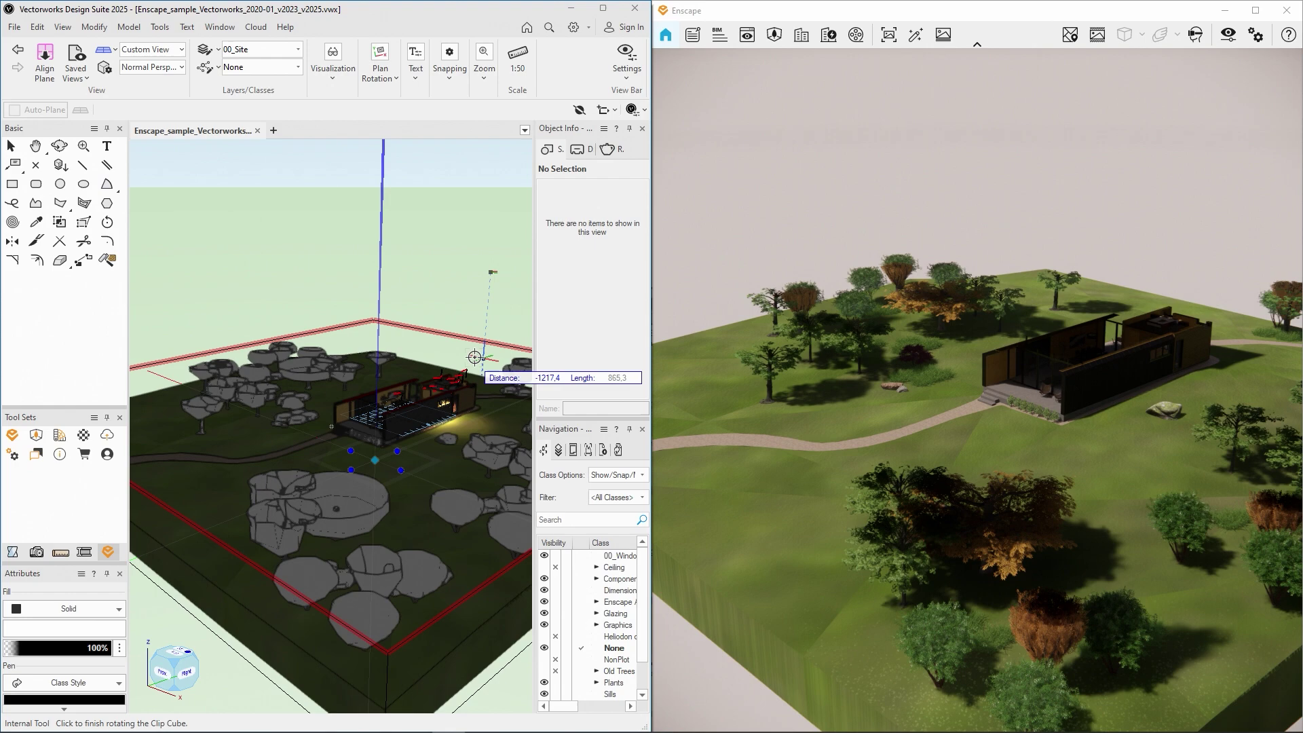
{"action": "left_click", "coordinate": [474, 358]}
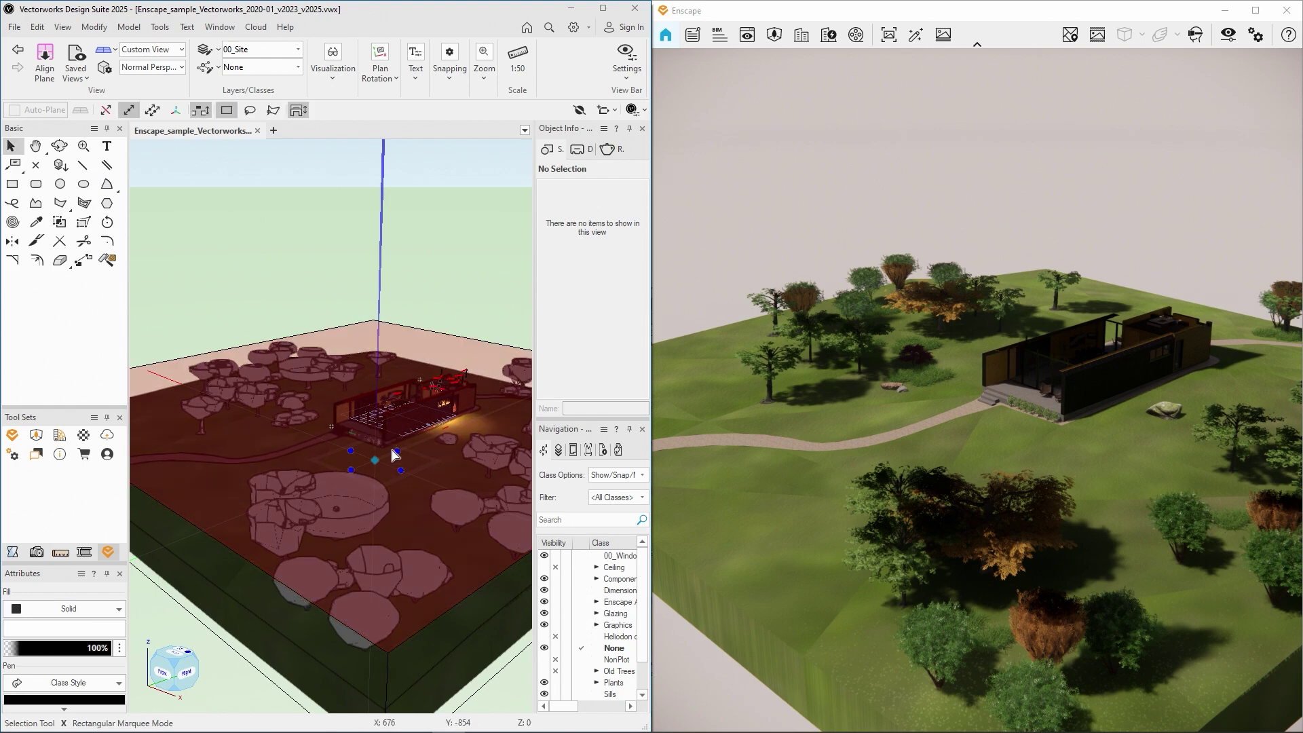
{"action": "left_click", "coordinate": [400, 470]}
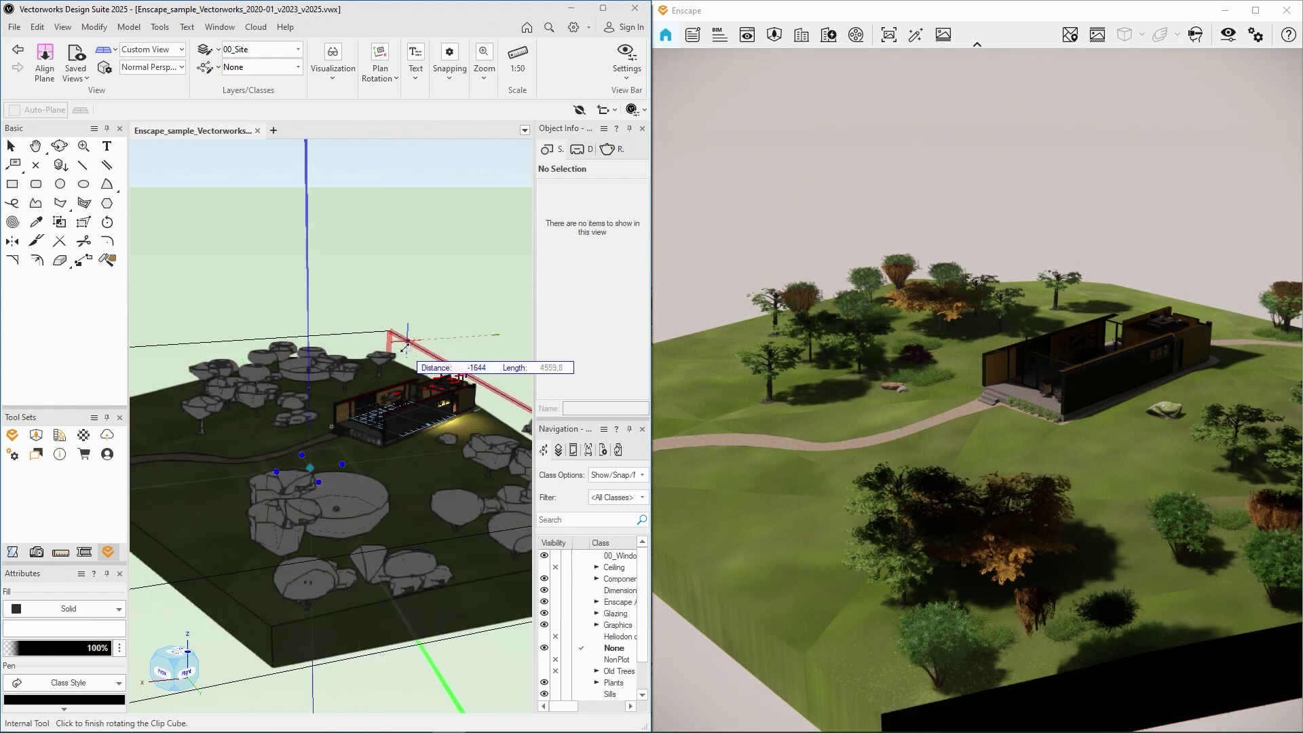
{"action": "left_click", "coordinate": [406, 349]}
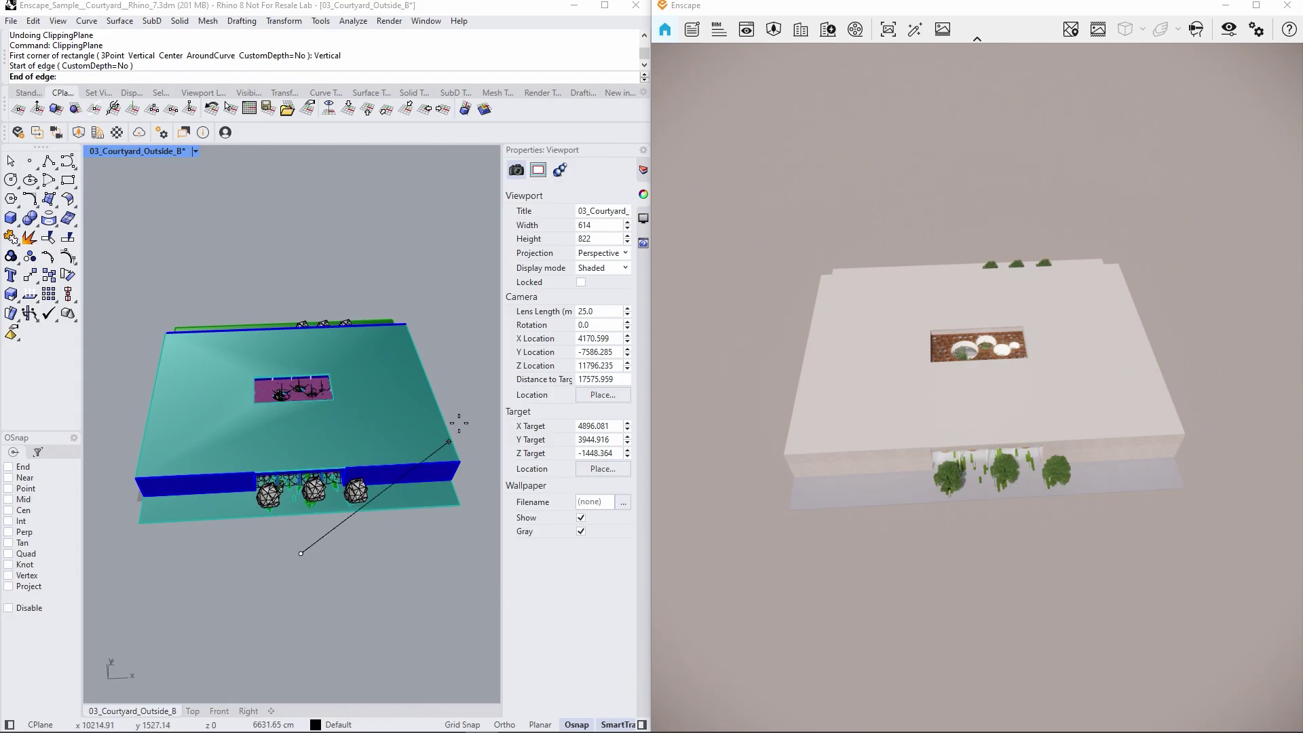
Step: Place the vertical clipping plane's edge end point, using its width as the height
{"action": "left_click", "coordinate": [473, 398]}
{"action": "key", "text": "Return"}
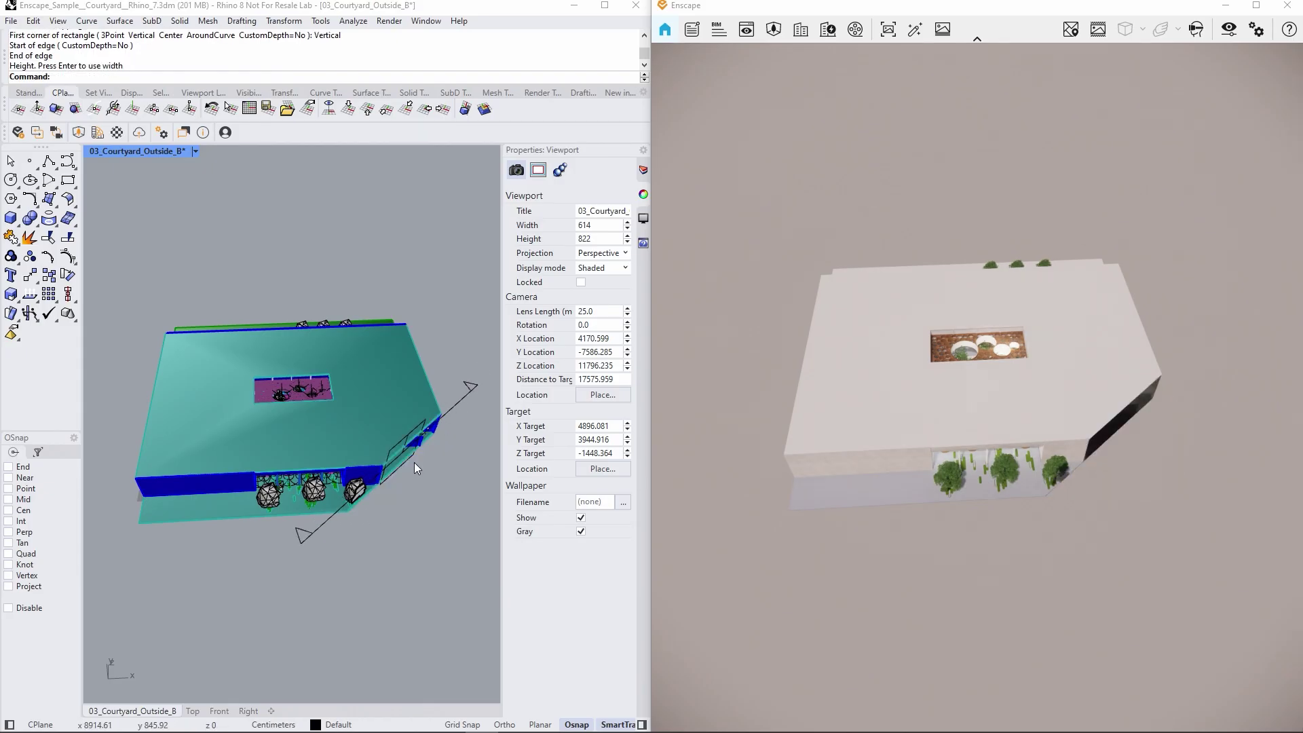